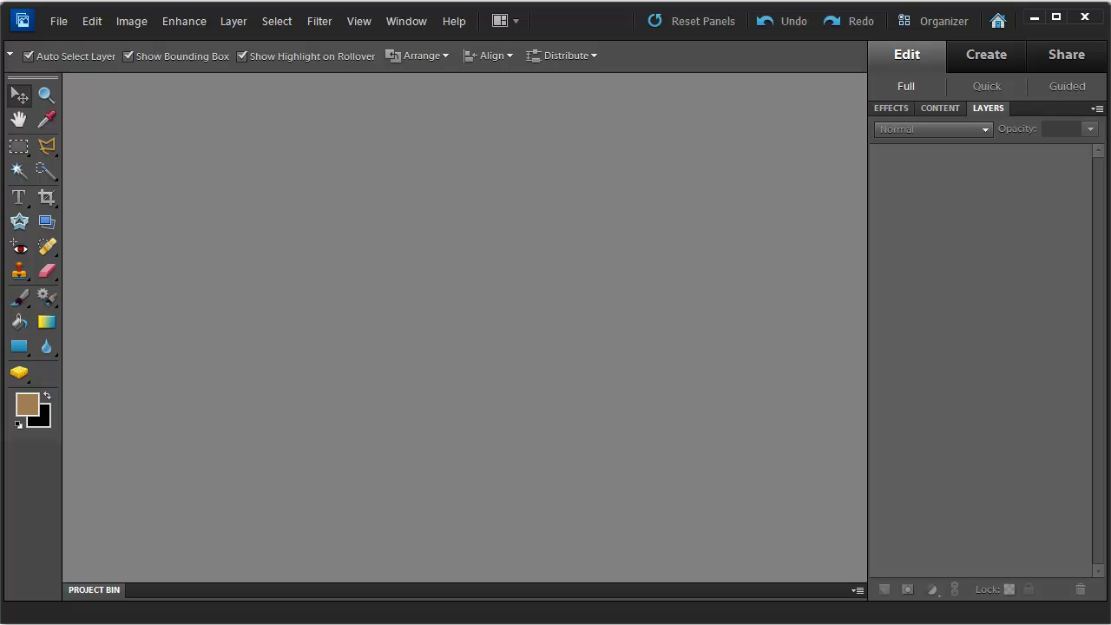
Step: Press D to restore the default black foreground and white background colours
key("d")
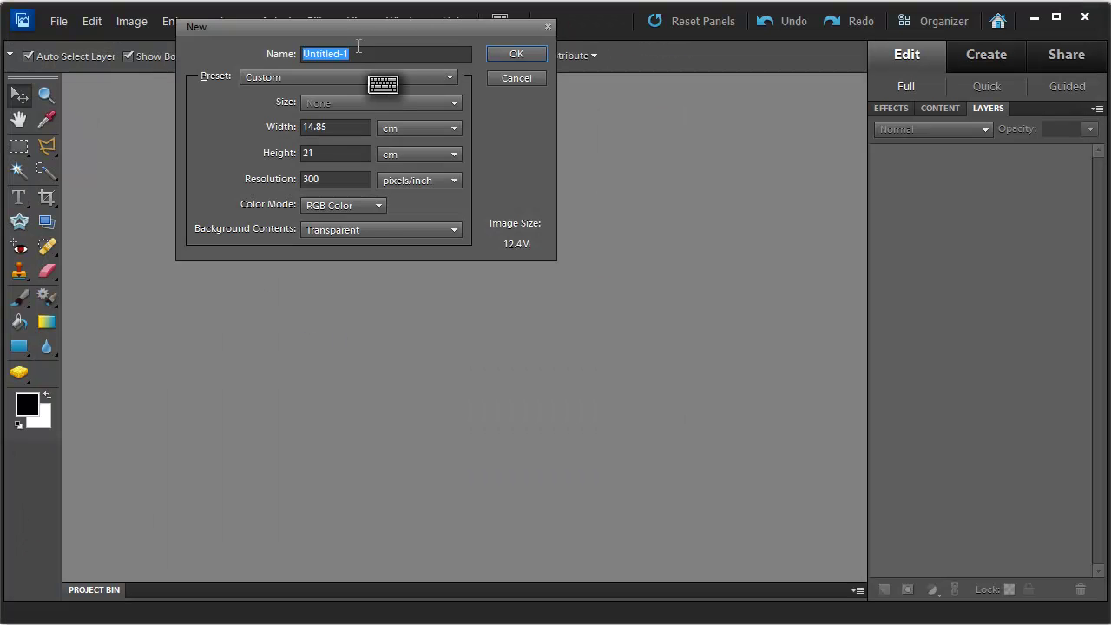
Step: Create a blank document in inches, 4 wide by 6 tall, 300 ppi, transparent background
left_click_drag(357, 27, 511, 182)
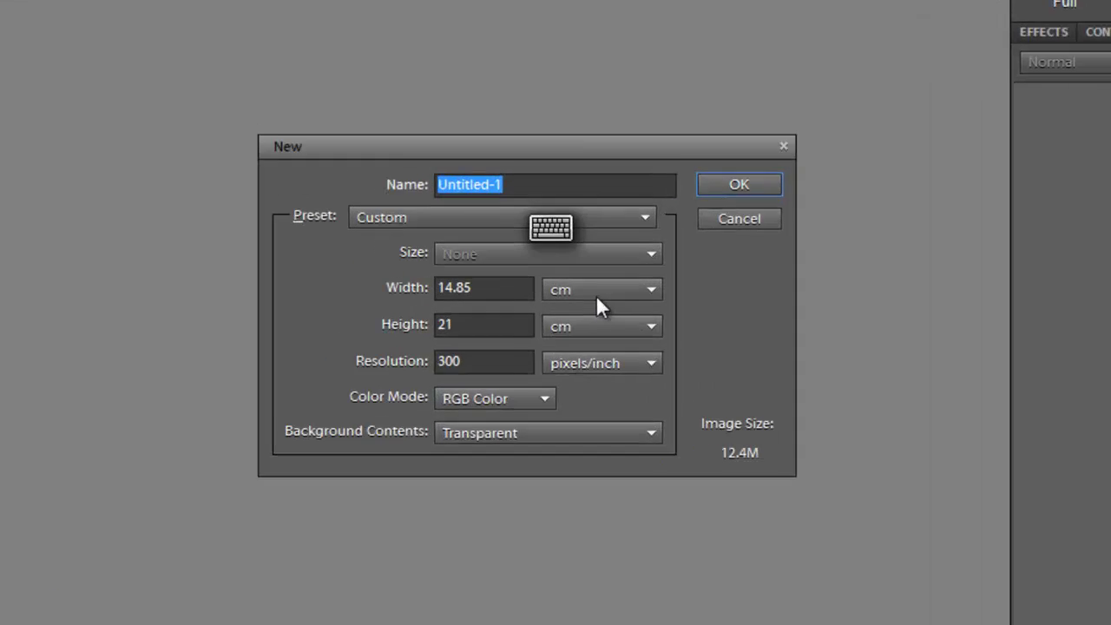
left_click(577, 293)
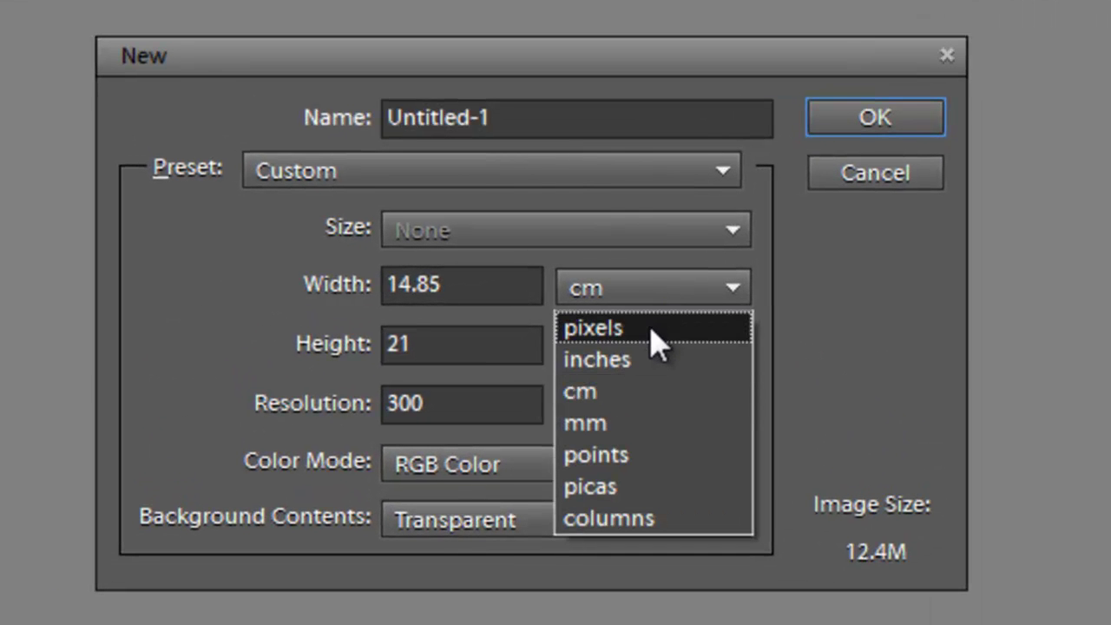
left_click(638, 366)
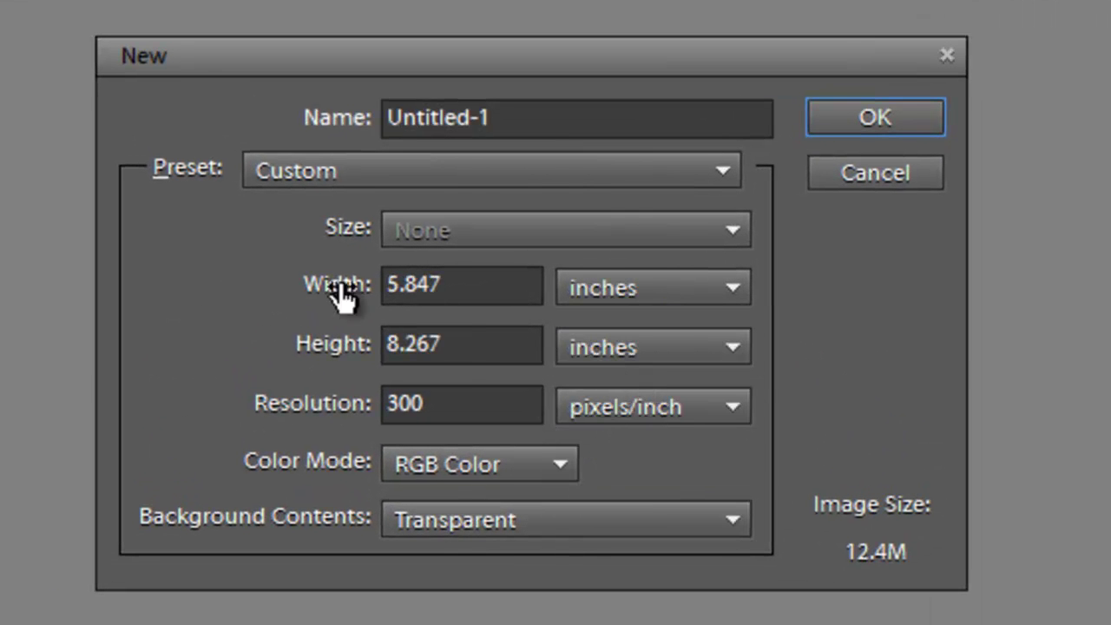
left_click_drag(460, 285, 301, 299)
type("4")
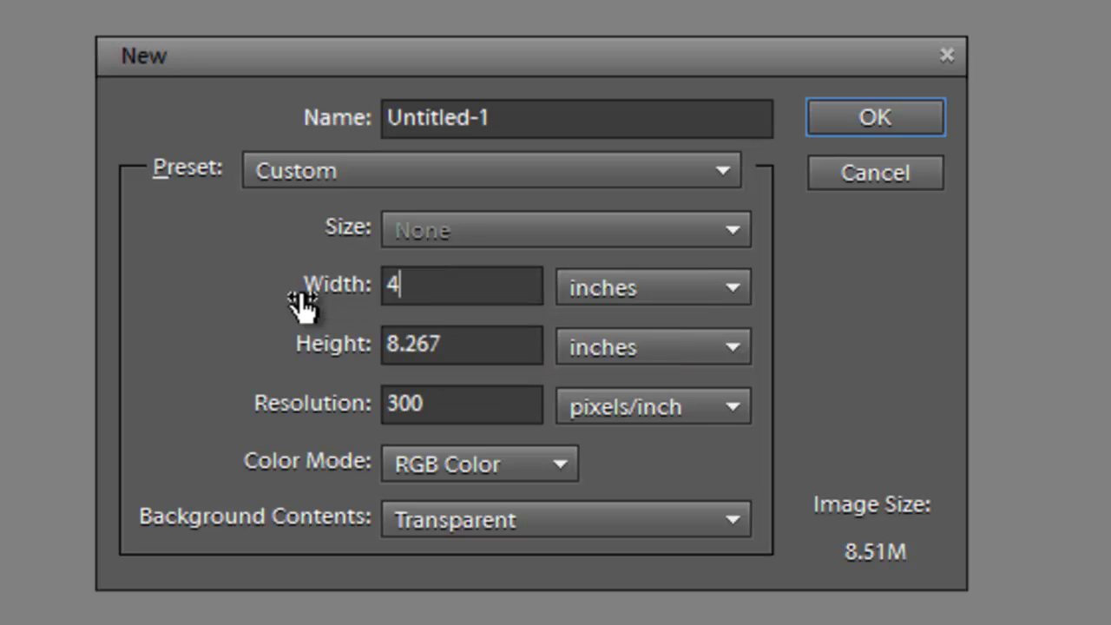
key("Tab")
key("Tab")
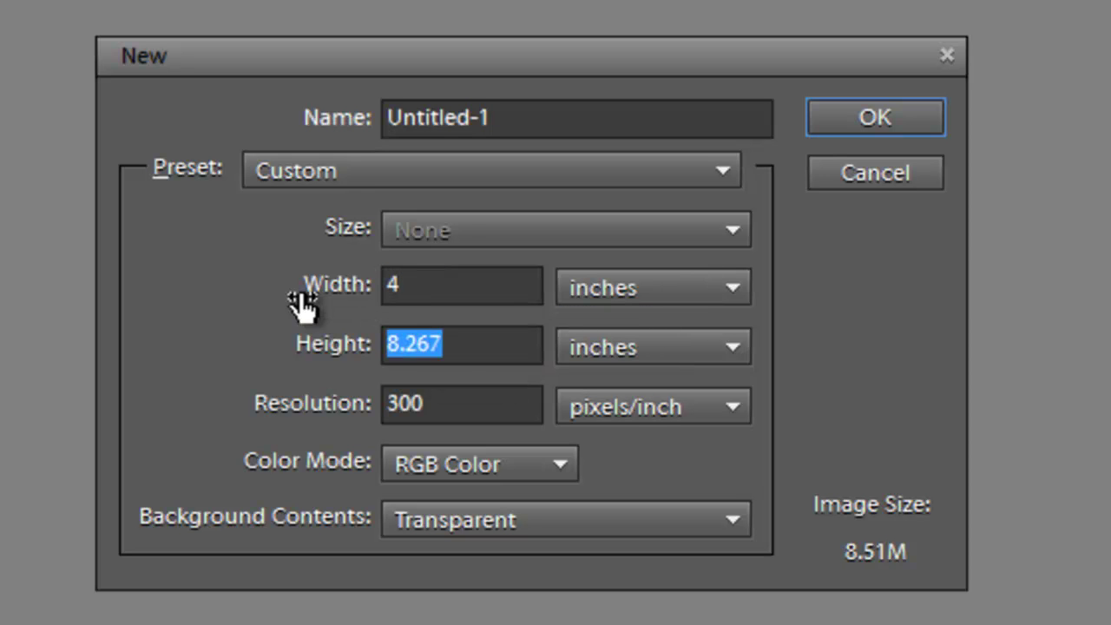
type("6")
key("Tab")
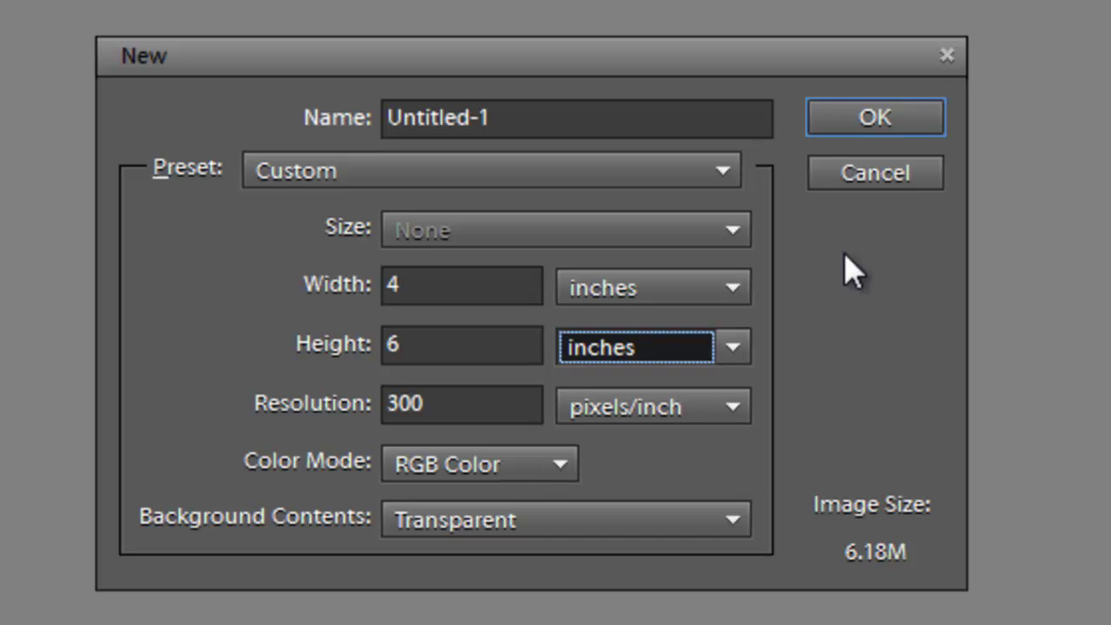
left_click(881, 121)
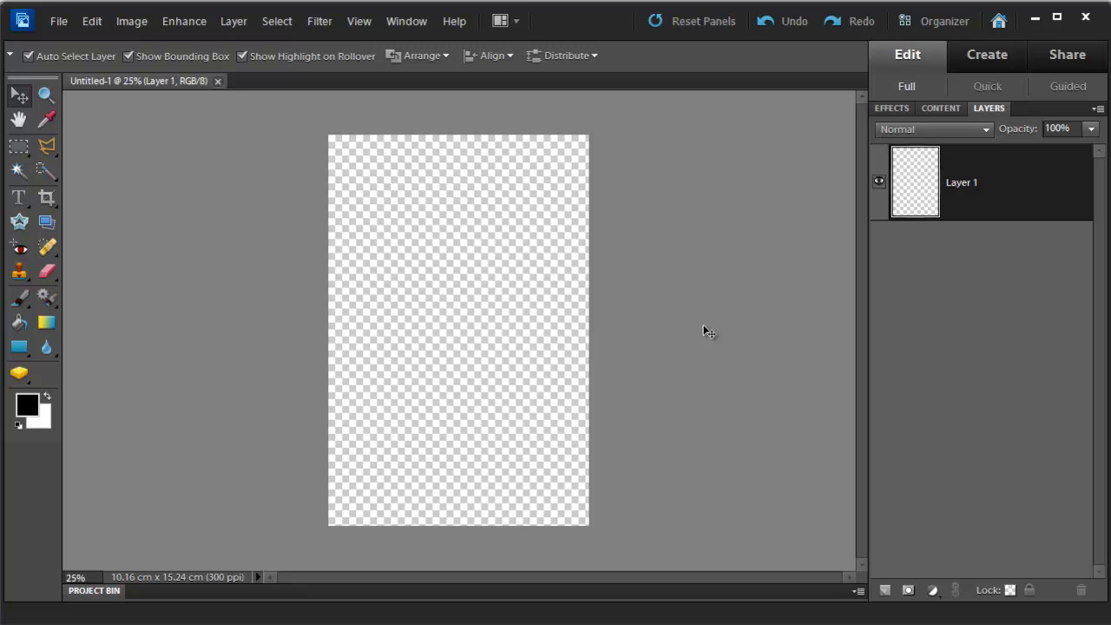
Step: Place the first baby photo, necklace_0003, onto the canvas and commit it
left_click(52, 19)
left_click(188, 262)
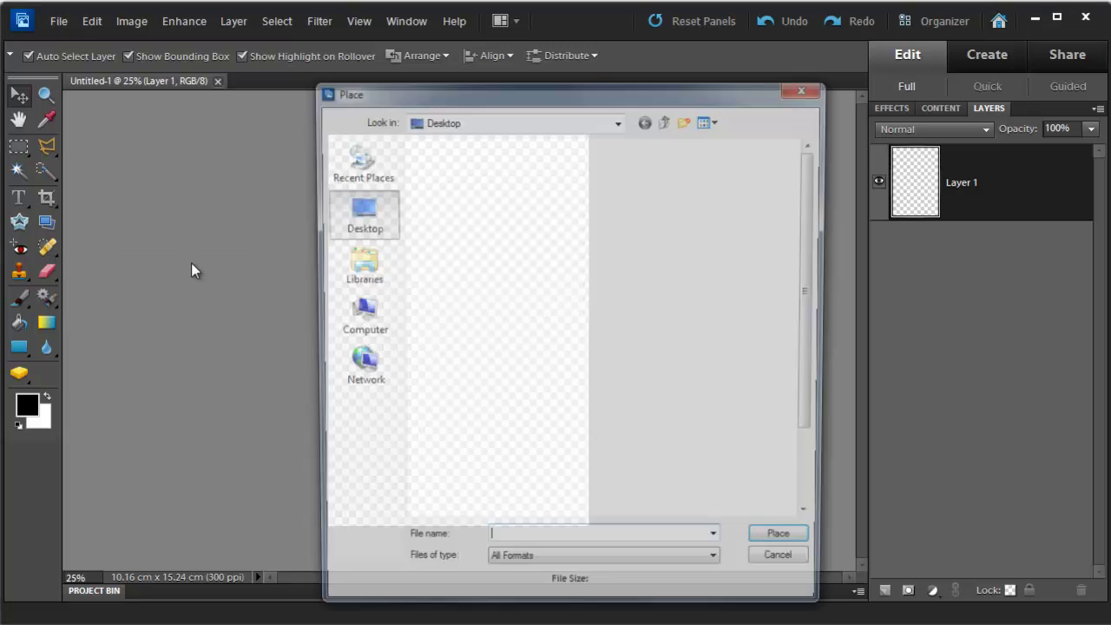
key("ctrl+v")
key("Return")
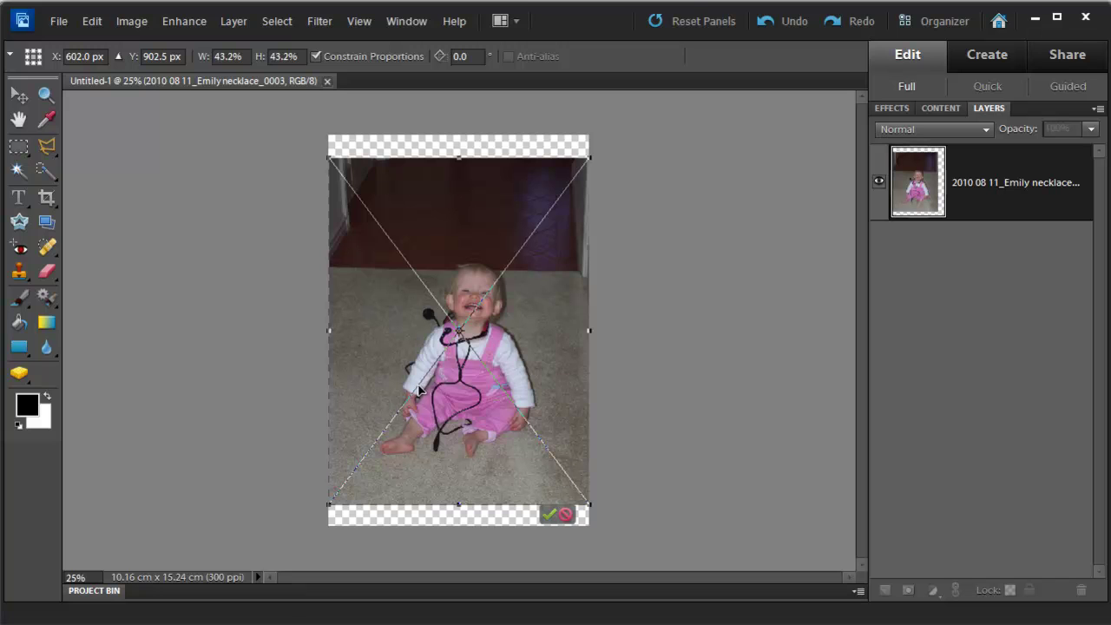
left_click(548, 517)
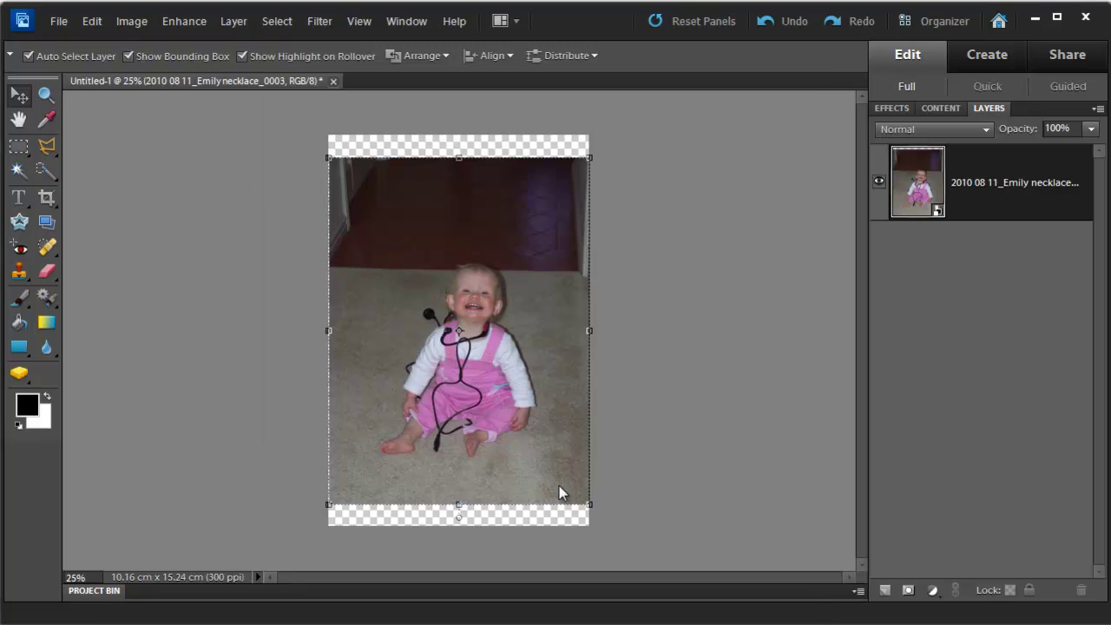
Step: Place the crawling-baby photo, necklace_0002, and commit it
key("alt+f")
key("l")
left_click(623, 217)
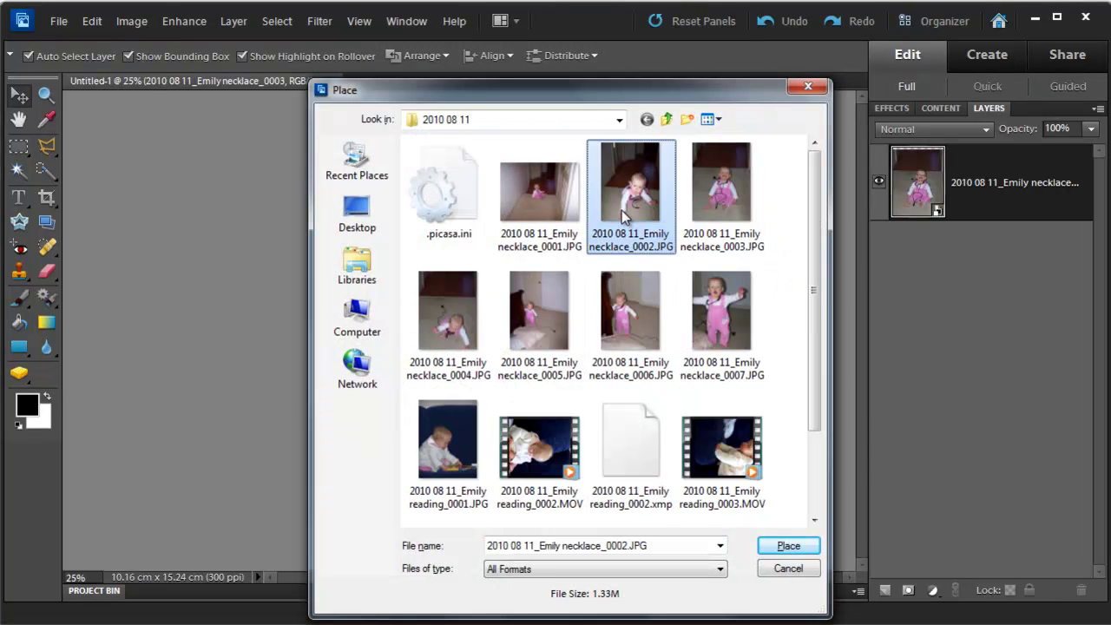
double_click(624, 215)
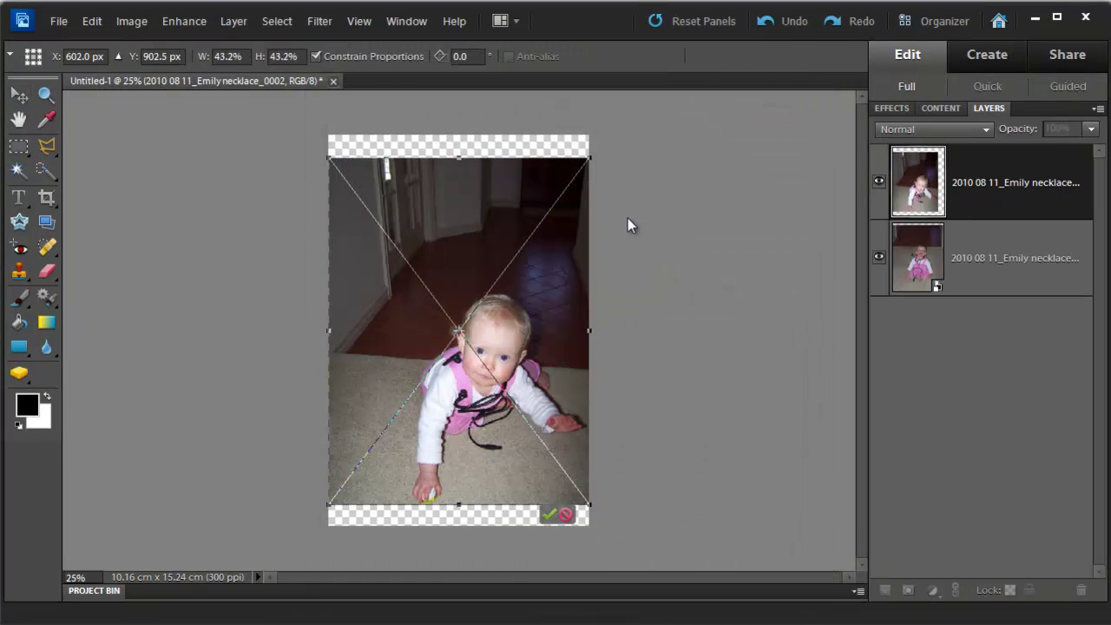
key("Return")
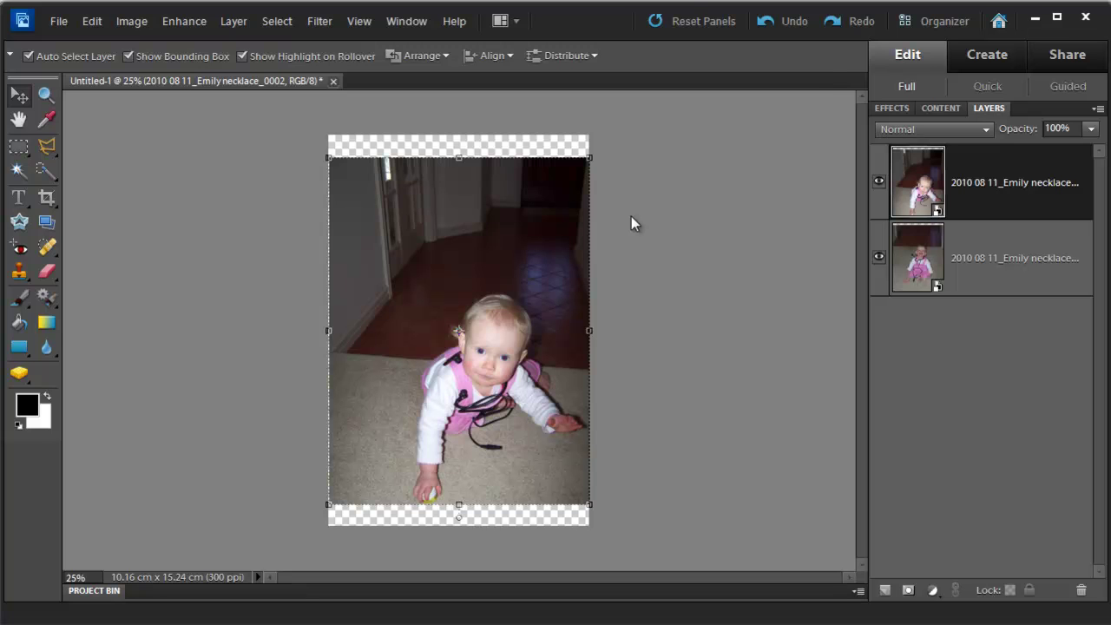
Step: Place the baby-reading photo, reading_0001, and commit it
key("alt+f")
key("l")
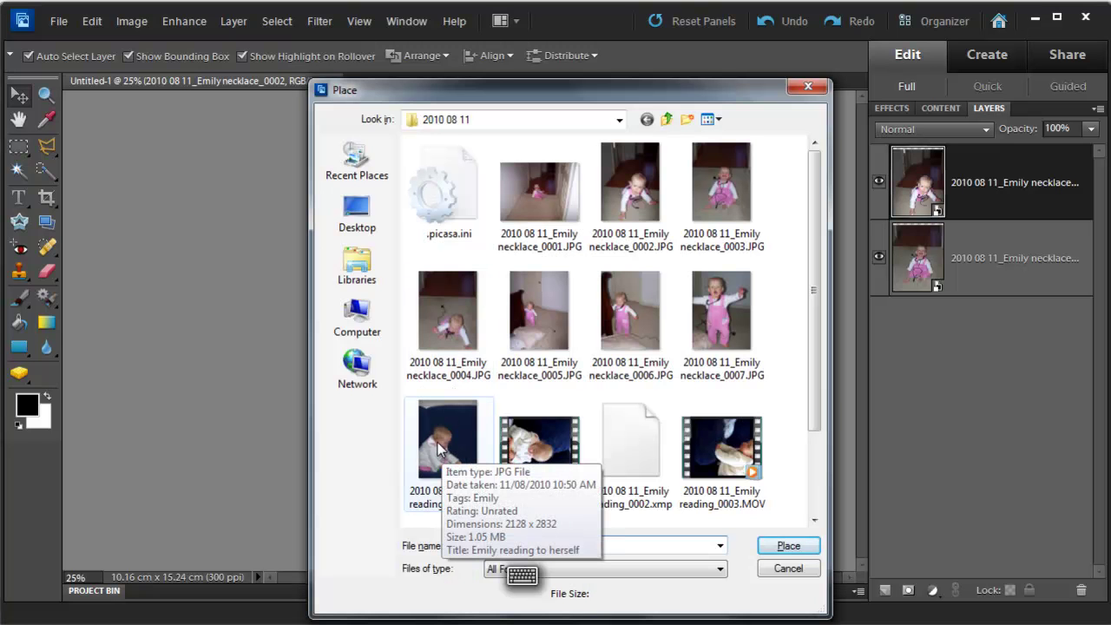
left_click(443, 443)
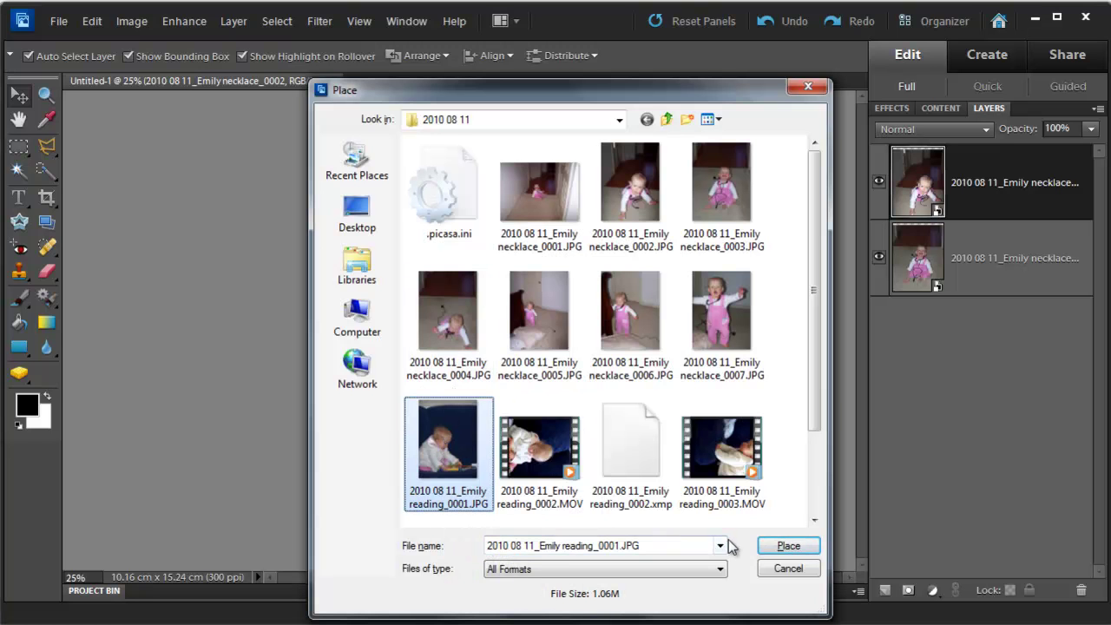
left_click(774, 545)
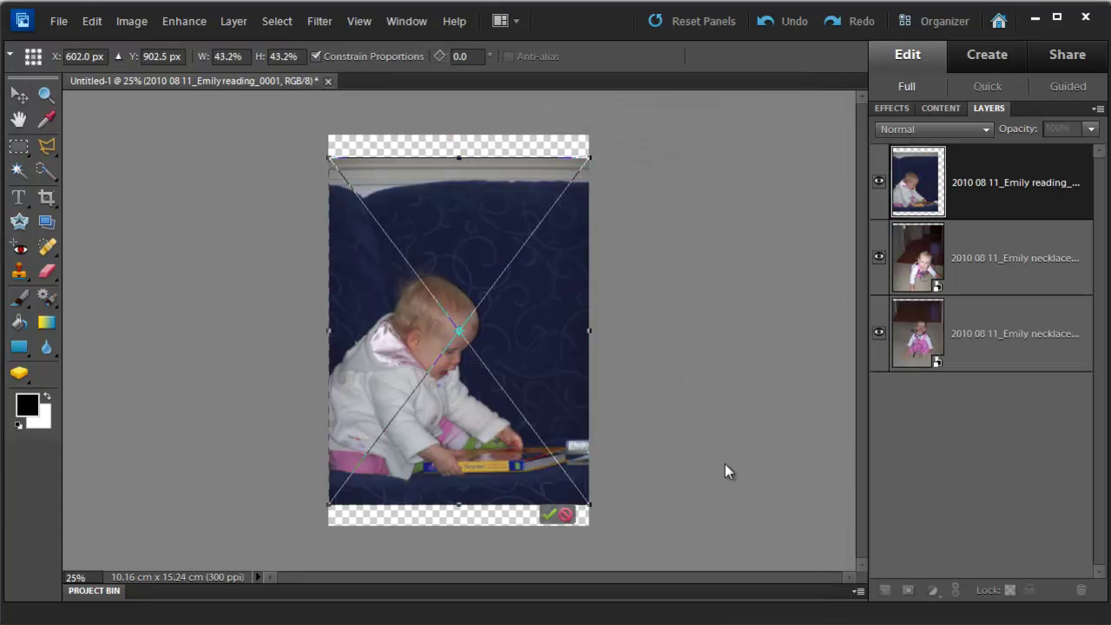
key("Return")
Step: Move the crawling photo lower-left and the reading photo lower-right, then turn on View > Rulers
mouse_move(425, 228)
left_mouse_down()
mouse_move(598, 370)
mouse_move(416, 291)
mouse_move(535, 412)
mouse_move(479, 470)
mouse_move(421, 236)
mouse_move(427, 171)
mouse_move(415, 217)
left_mouse_up()
left_click(503, 471)
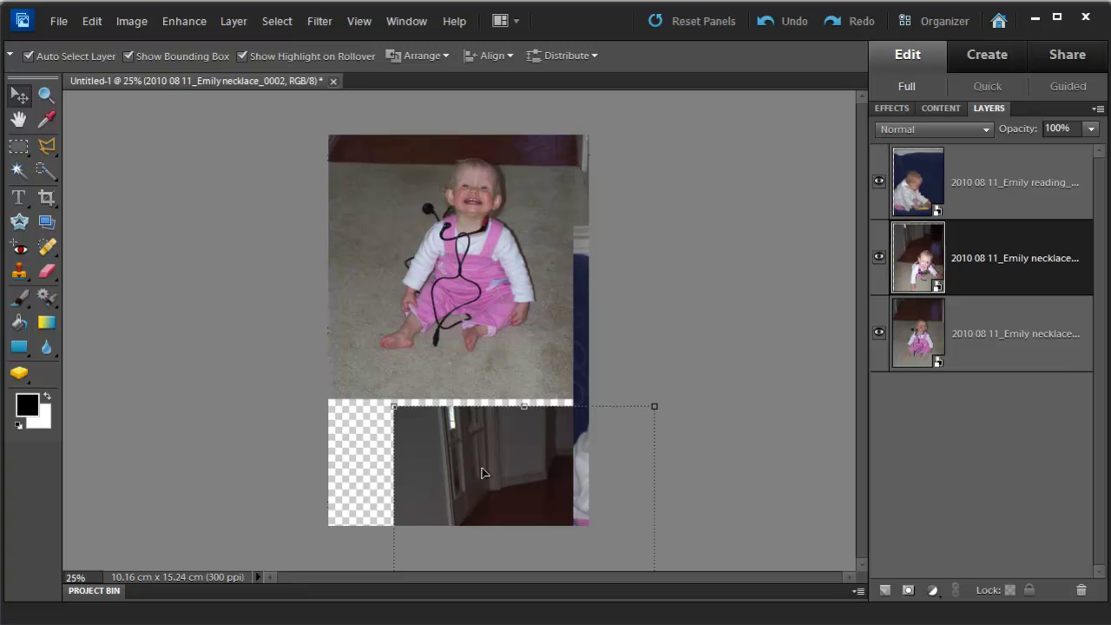
left_click_drag(483, 473, 333, 363)
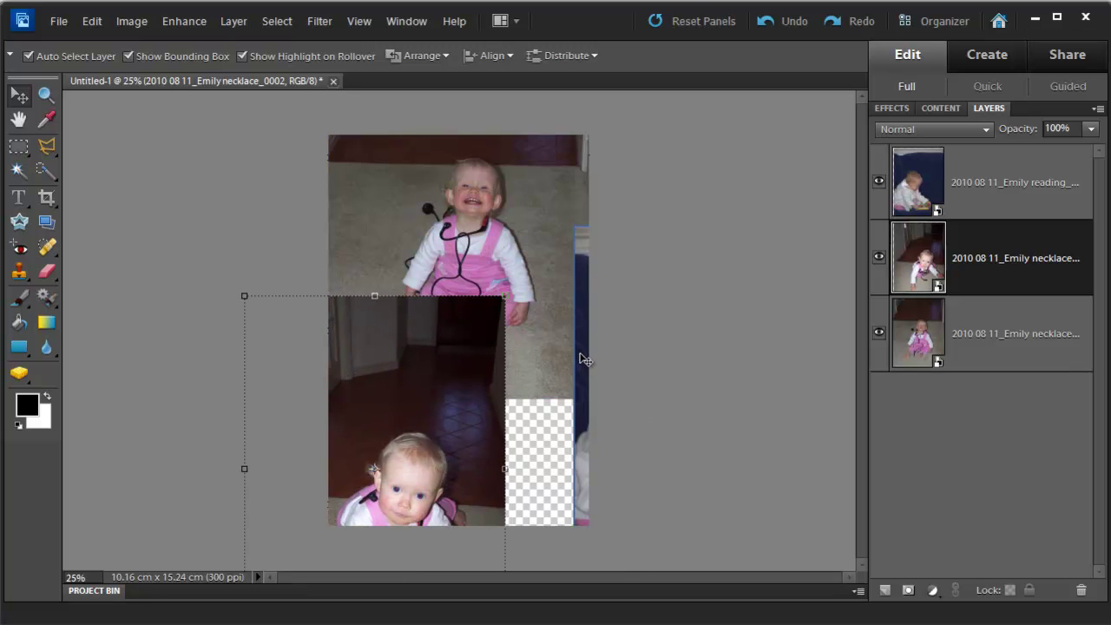
left_click_drag(584, 359, 439, 455)
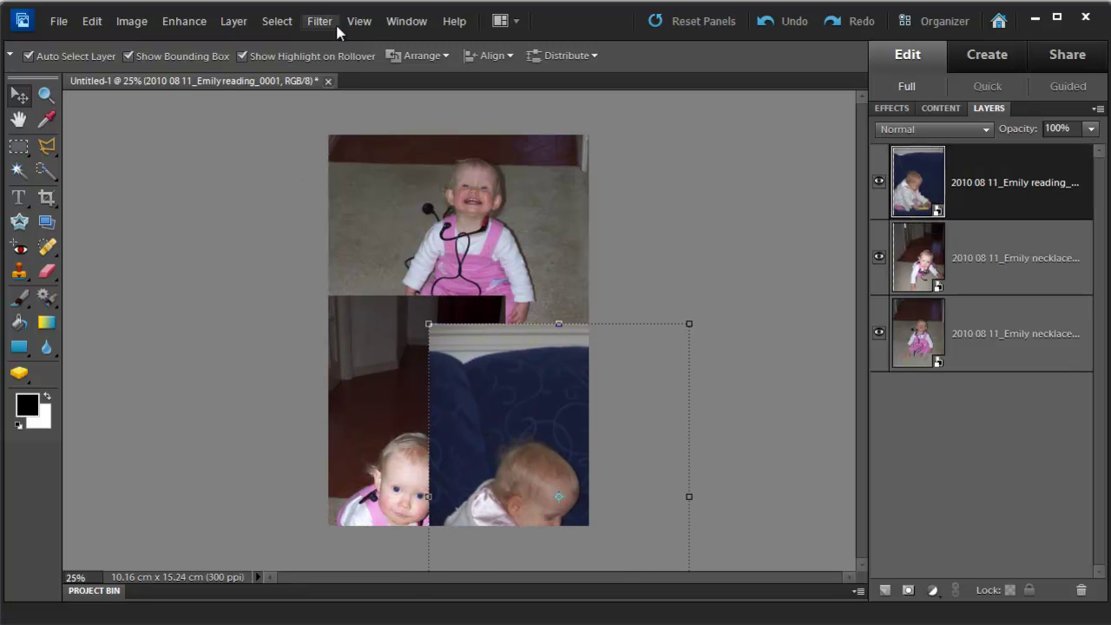
left_click(363, 28)
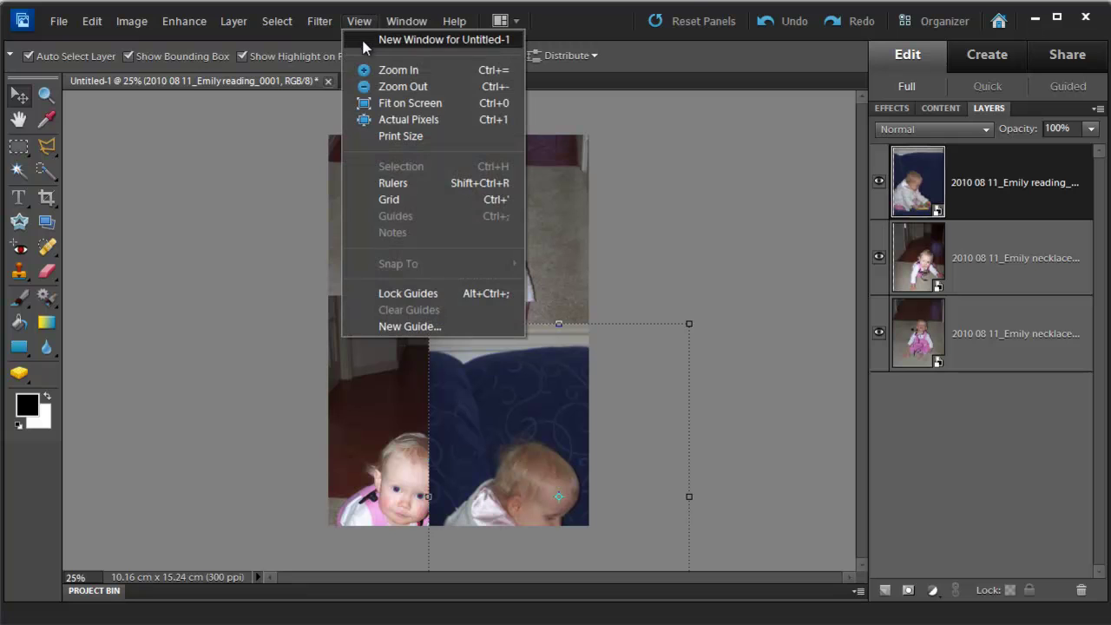
left_click(419, 182)
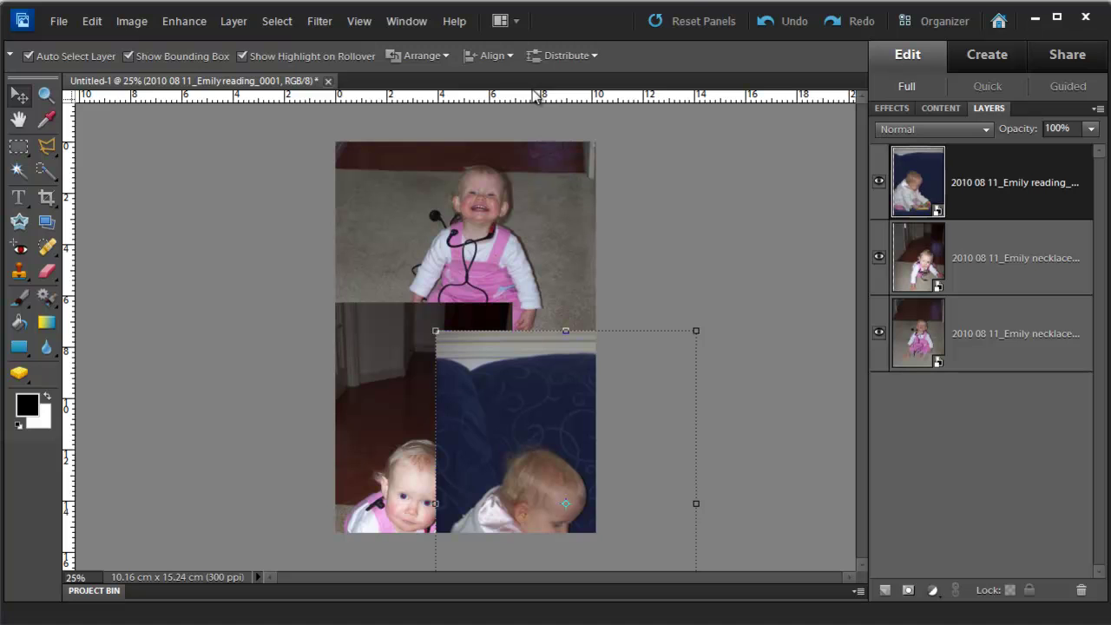
Step: Set Rulers to inches in the Units & Rulers preferences
left_click(54, 22)
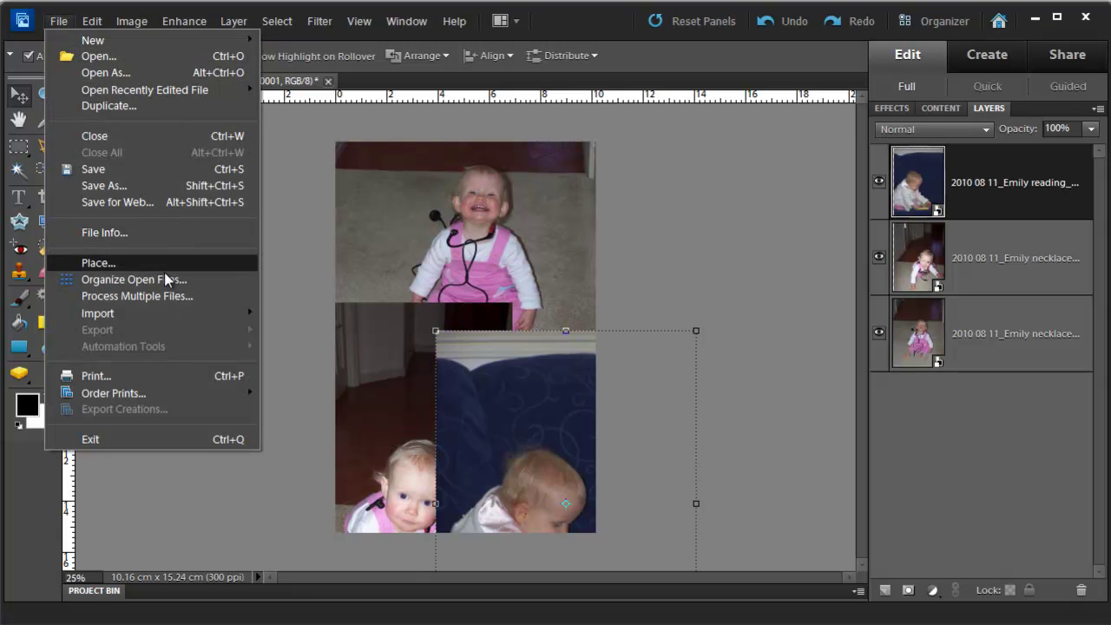
mouse_move(92, 24)
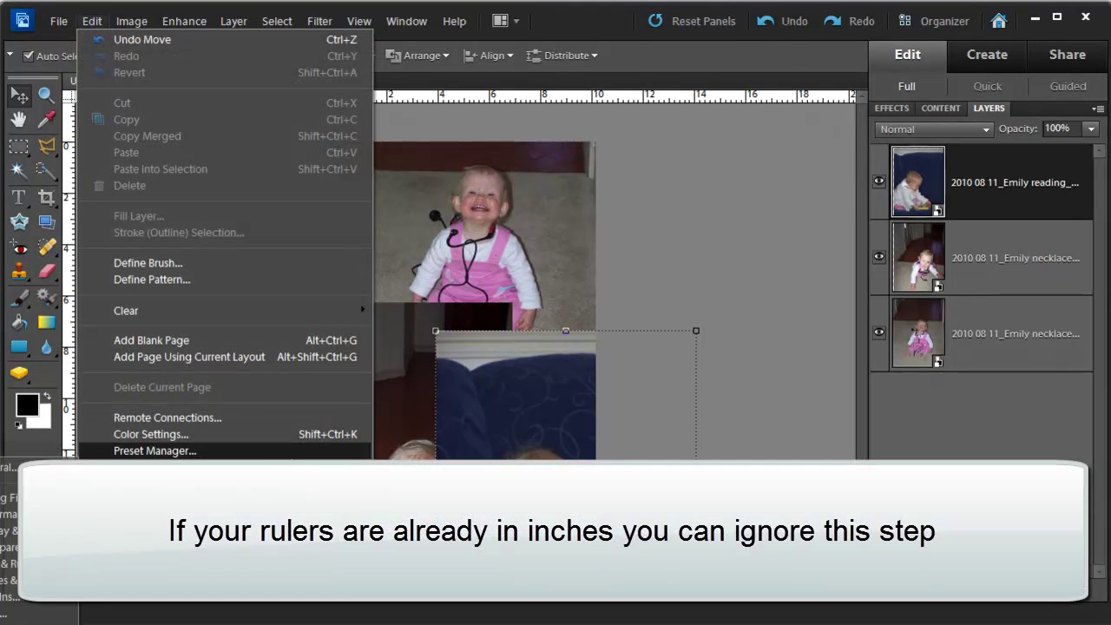
mouse_move(131, 467)
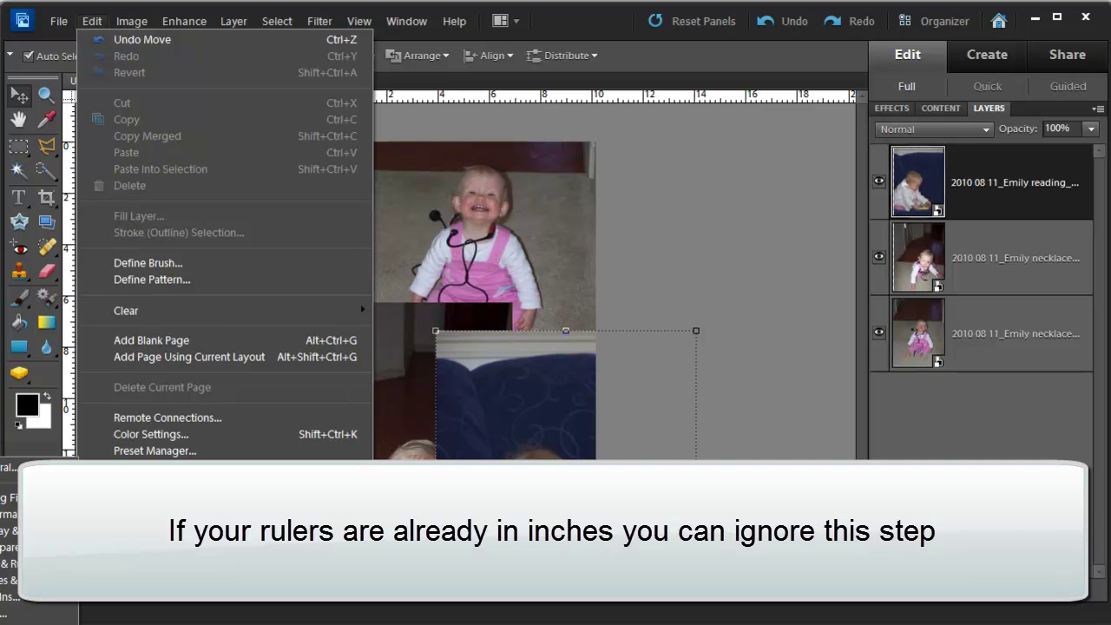
left_click(8, 564)
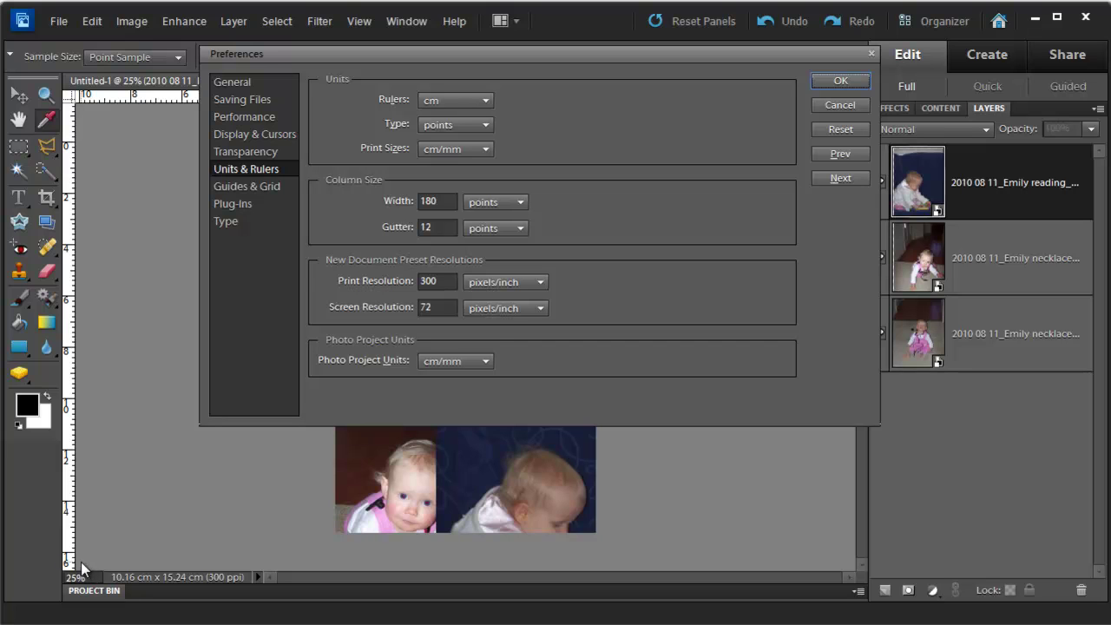
left_click(456, 103)
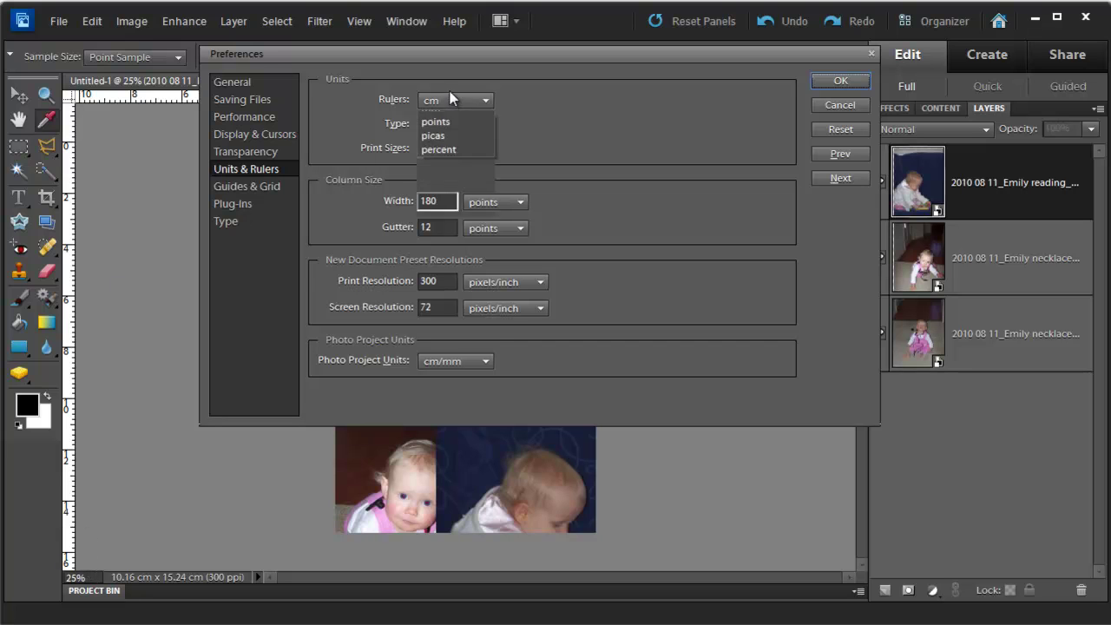
left_click(455, 131)
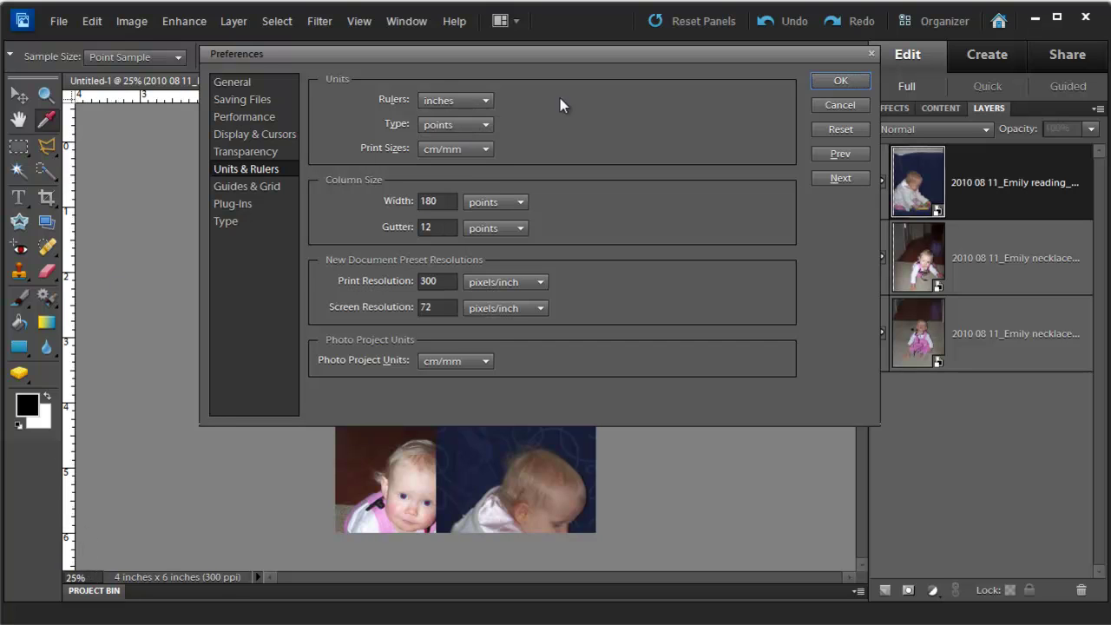
Step: Confirm the inches preference and add a horizontal guide at 3 inches
left_click(838, 82)
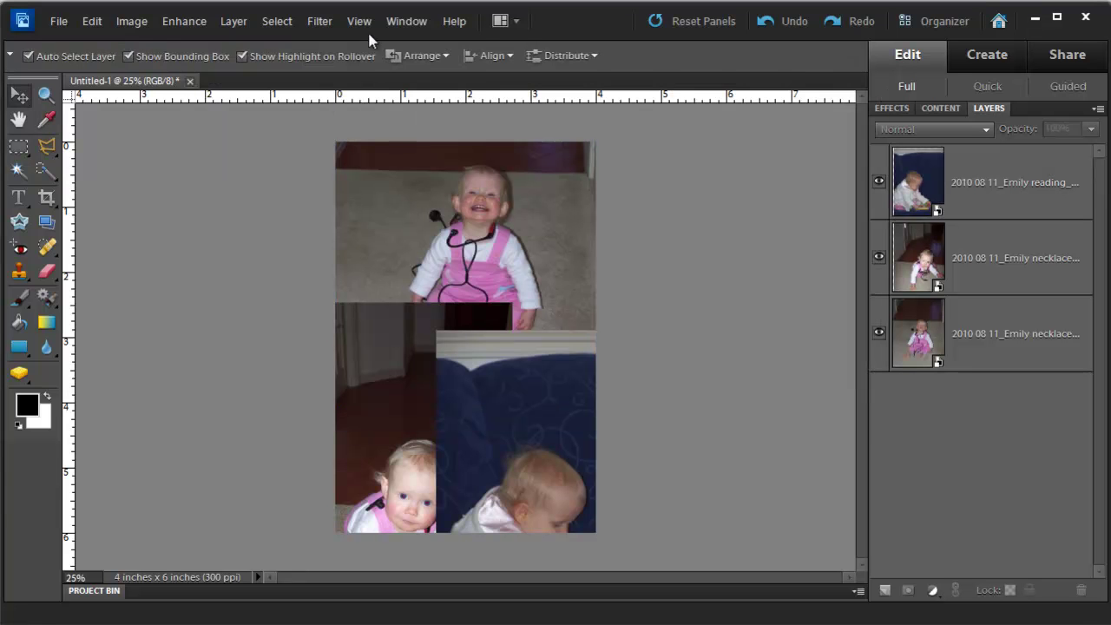
left_click(397, 22)
mouse_move(365, 22)
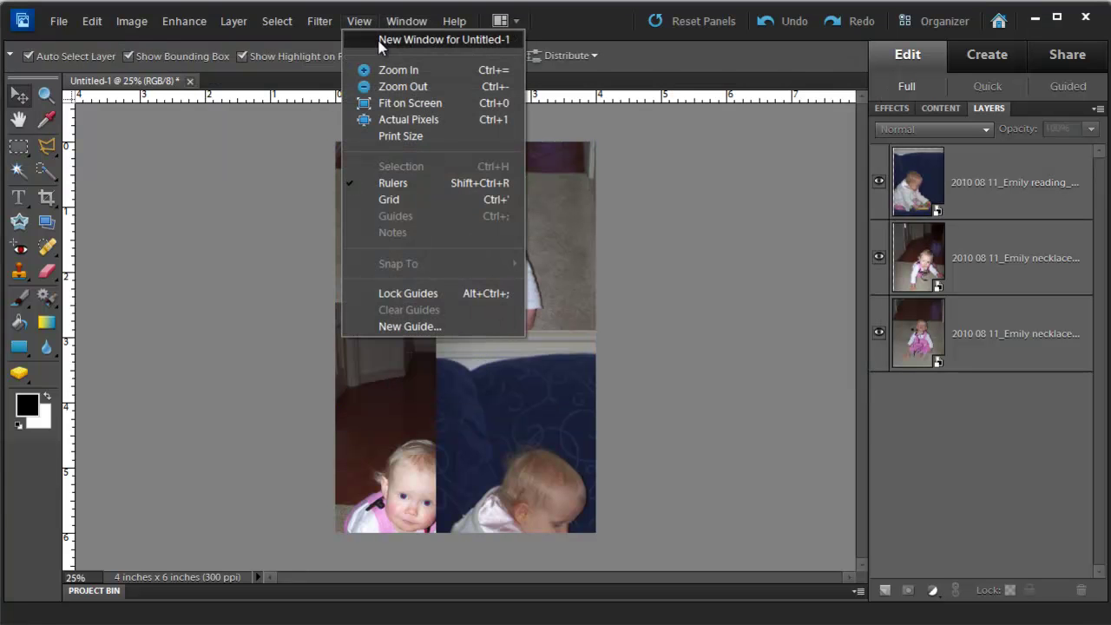
left_click(707, 534)
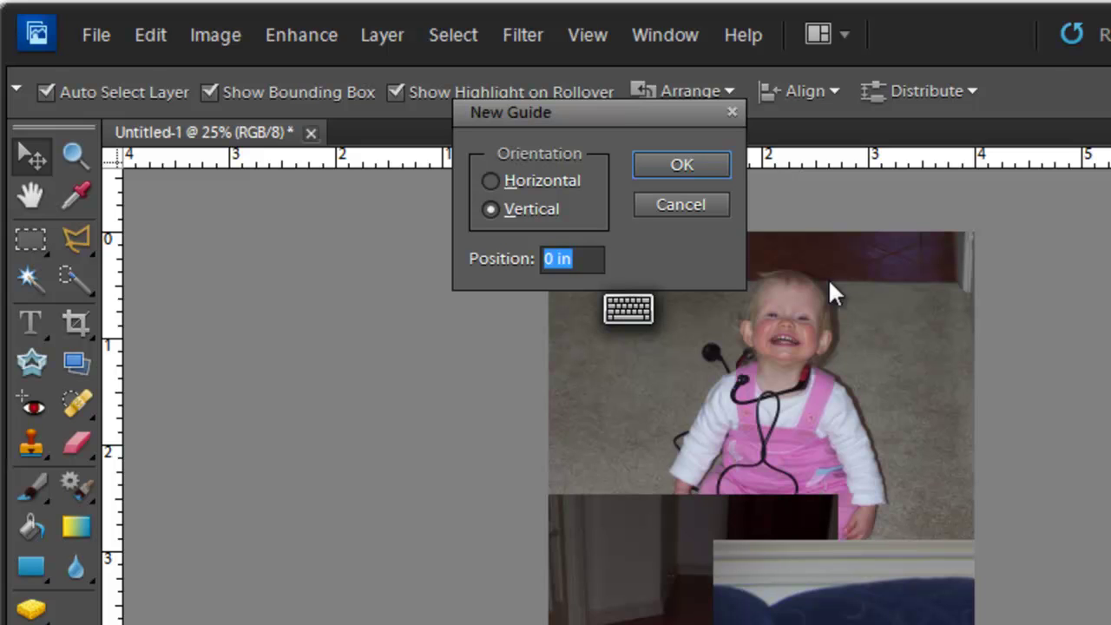
left_click(505, 182)
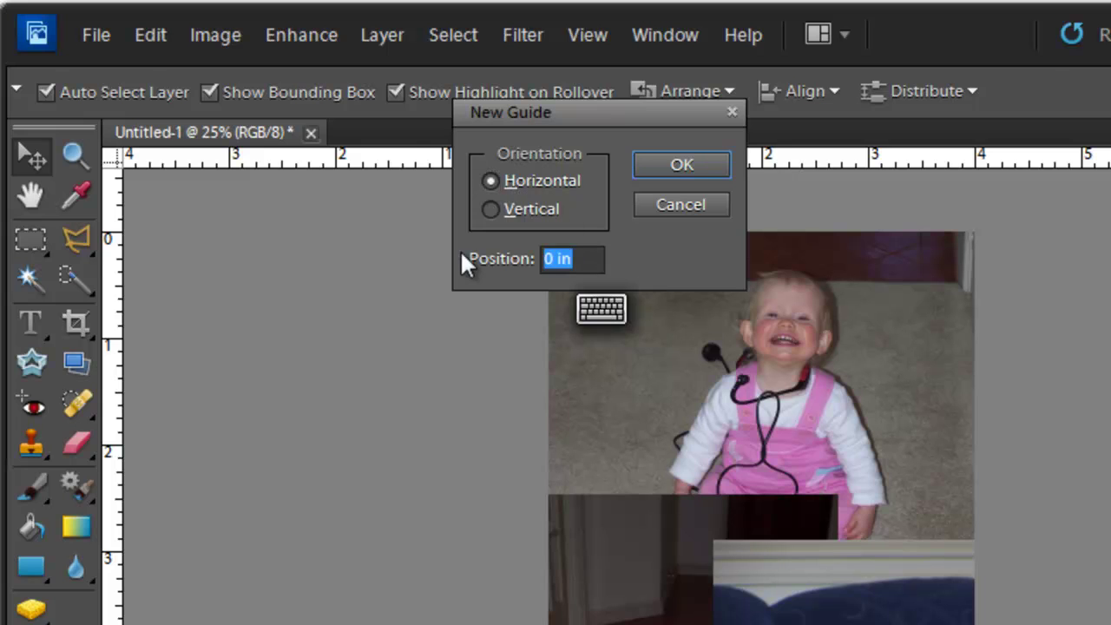
type("3")
key("Return")
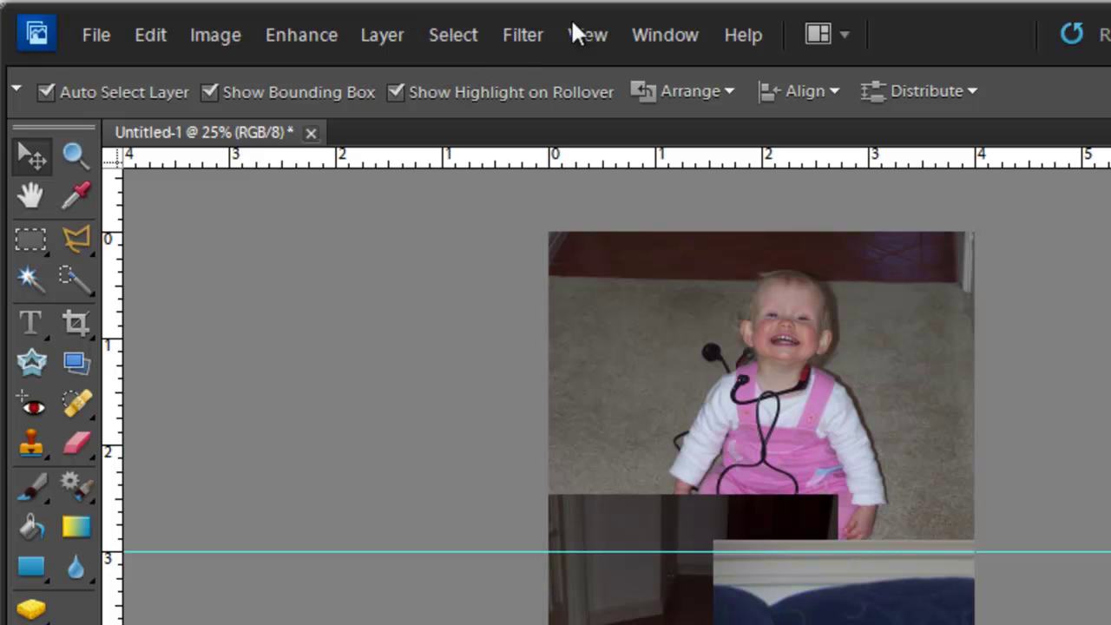
Step: Add a vertical guide at 2 inches
left_click(663, 33)
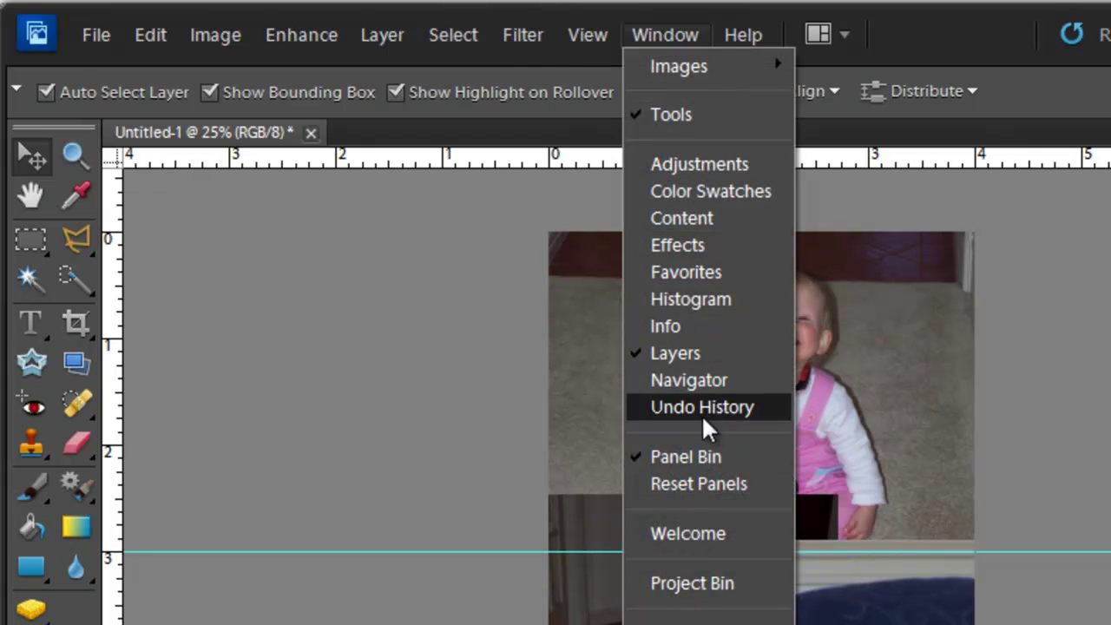
mouse_move(587, 35)
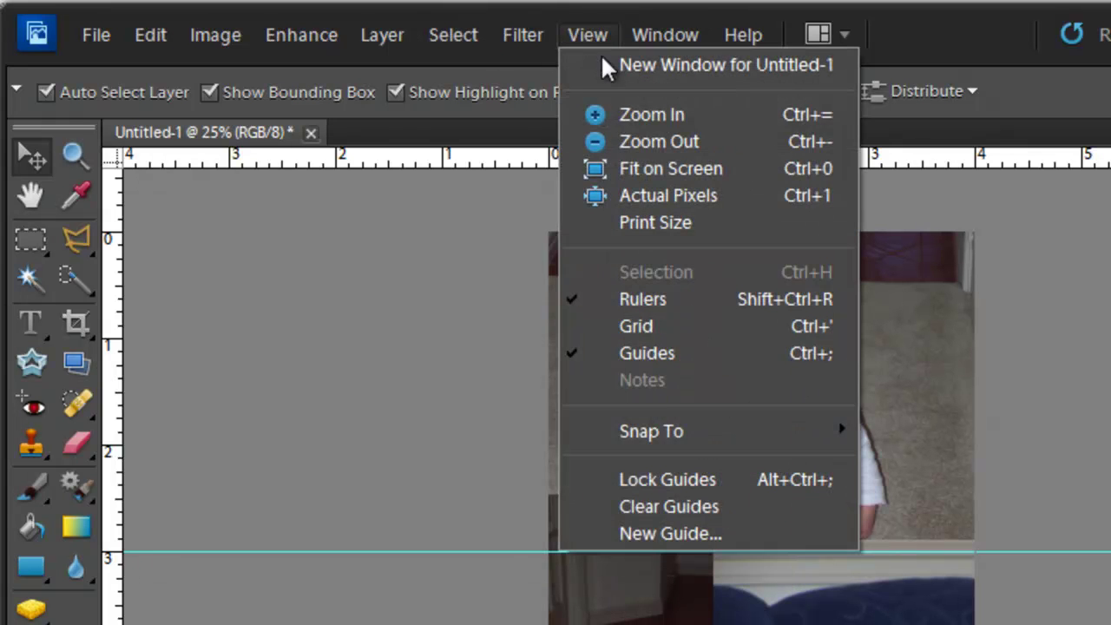
left_click(637, 529)
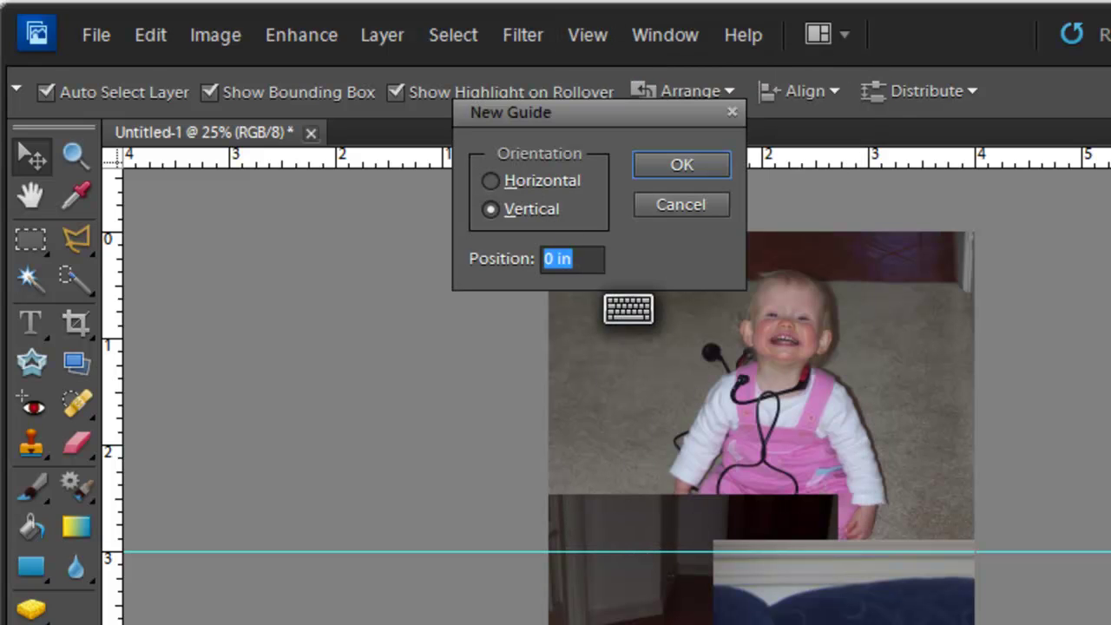
type("2")
key("Return")
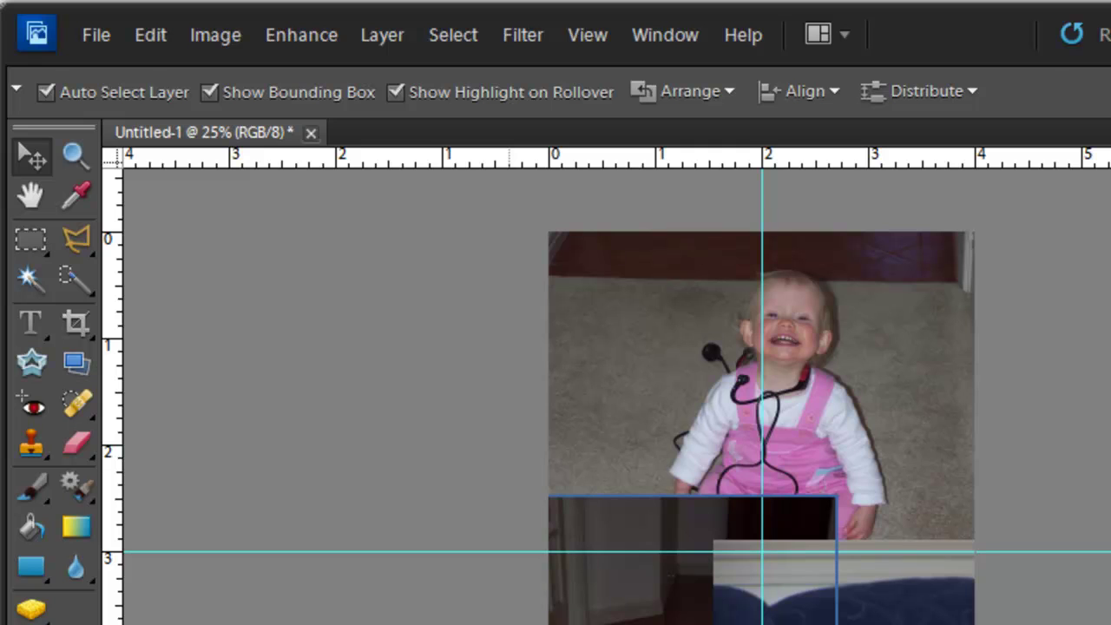
Step: Select the stethoscope baby photo and scale it down within the top area
left_click(627, 376)
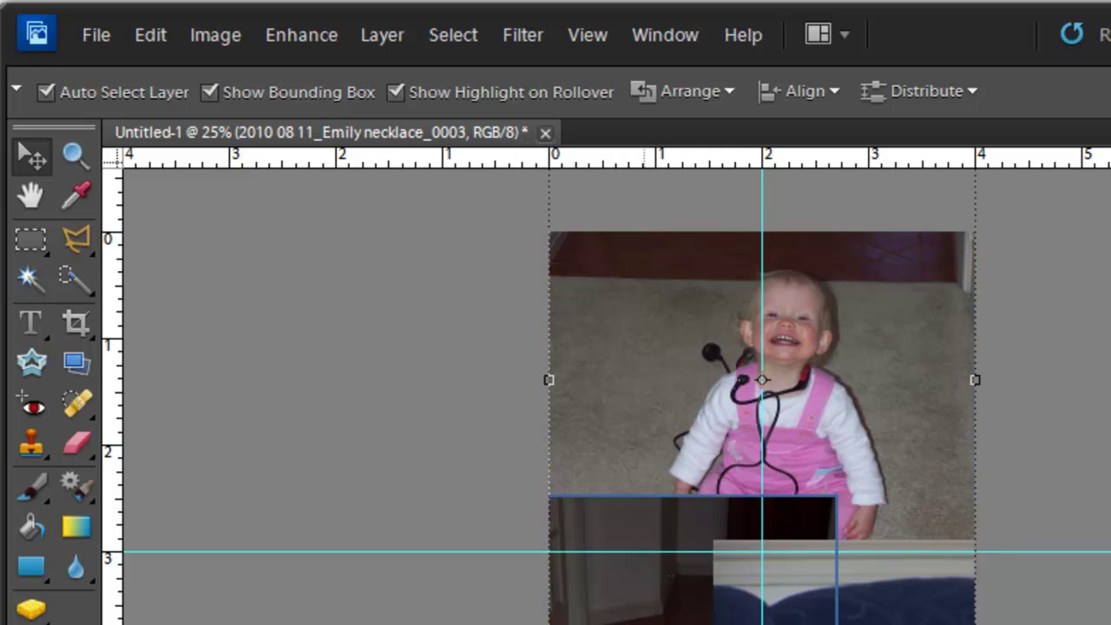
left_click_drag(608, 612, 607, 624)
left_click(671, 385)
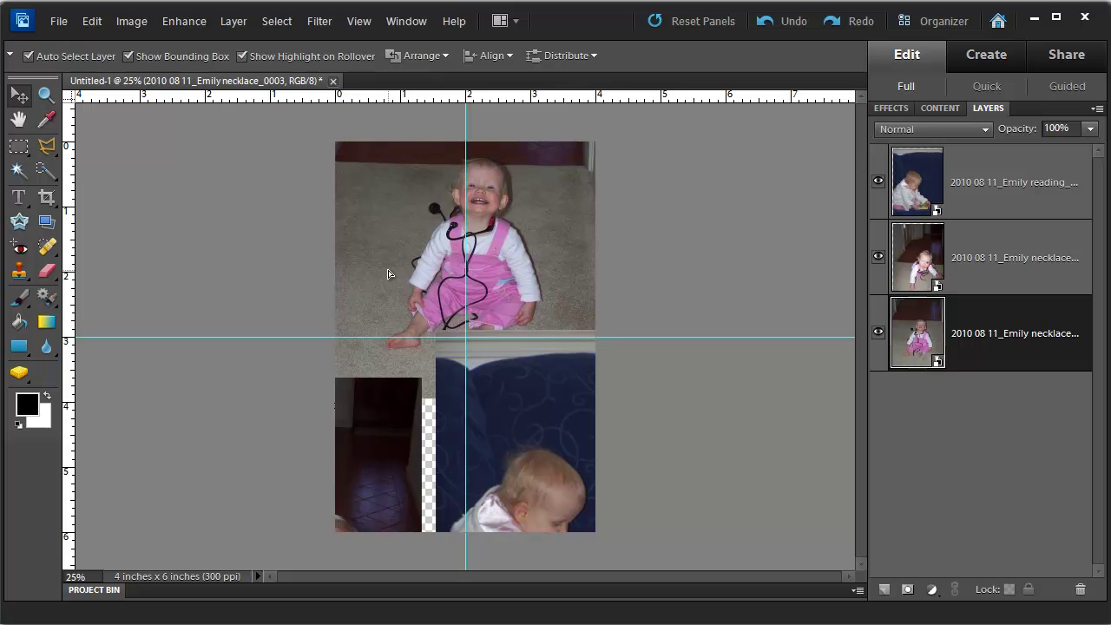
left_click_drag(338, 391, 290, 342)
left_click_drag(392, 263, 402, 205)
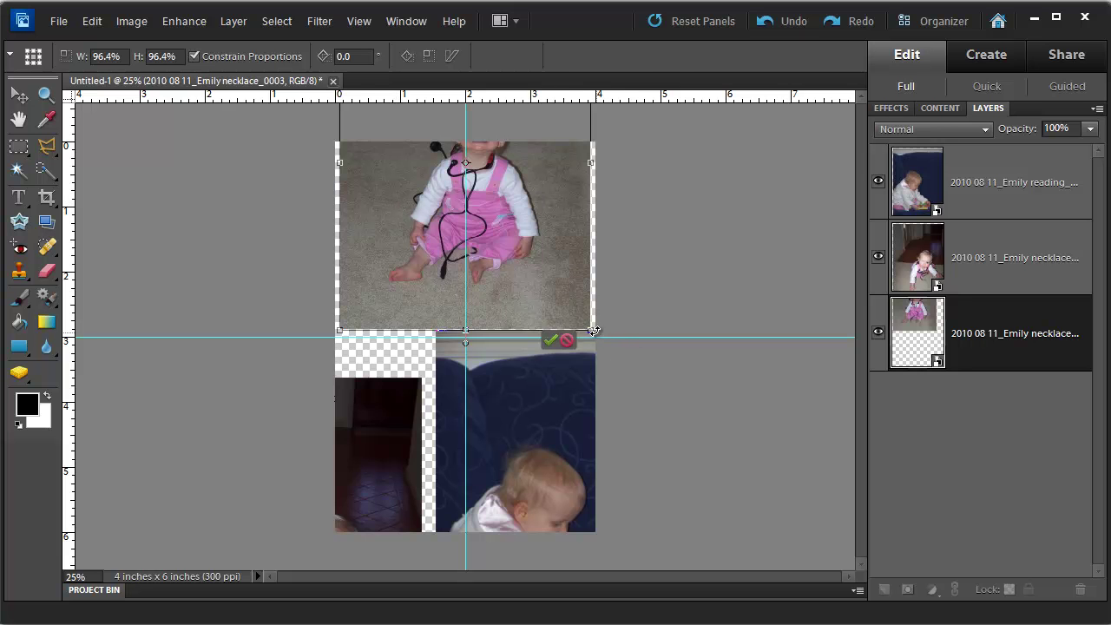
Step: Rotate the stethoscope photo to exactly 90° and reposition and rescale it in the top half
left_click_drag(592, 330, 300, 291)
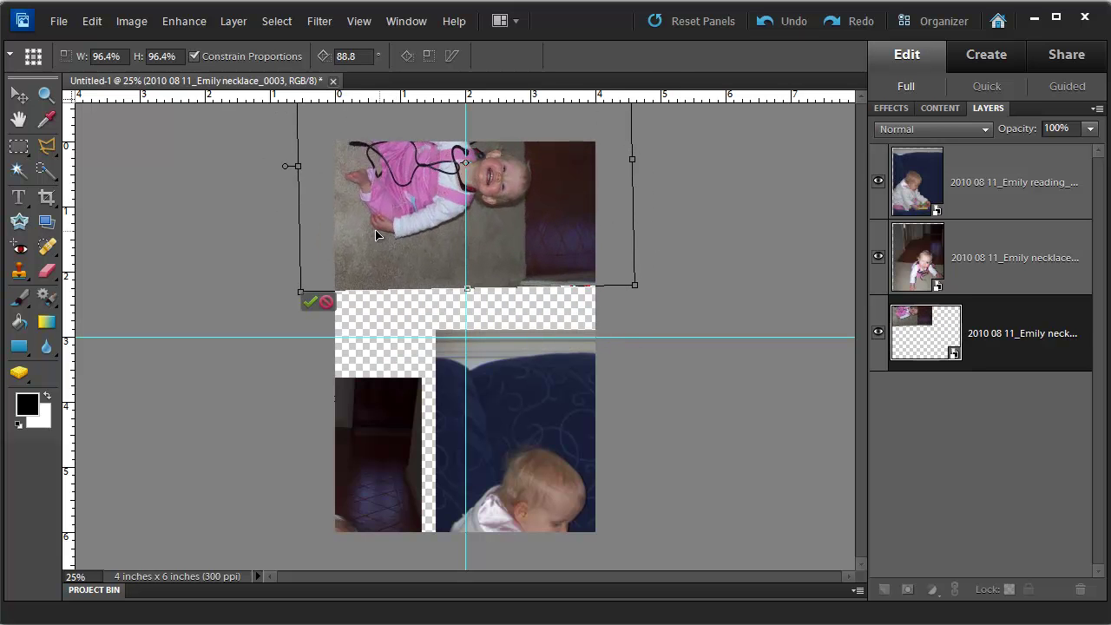
left_click_drag(644, 291, 638, 289)
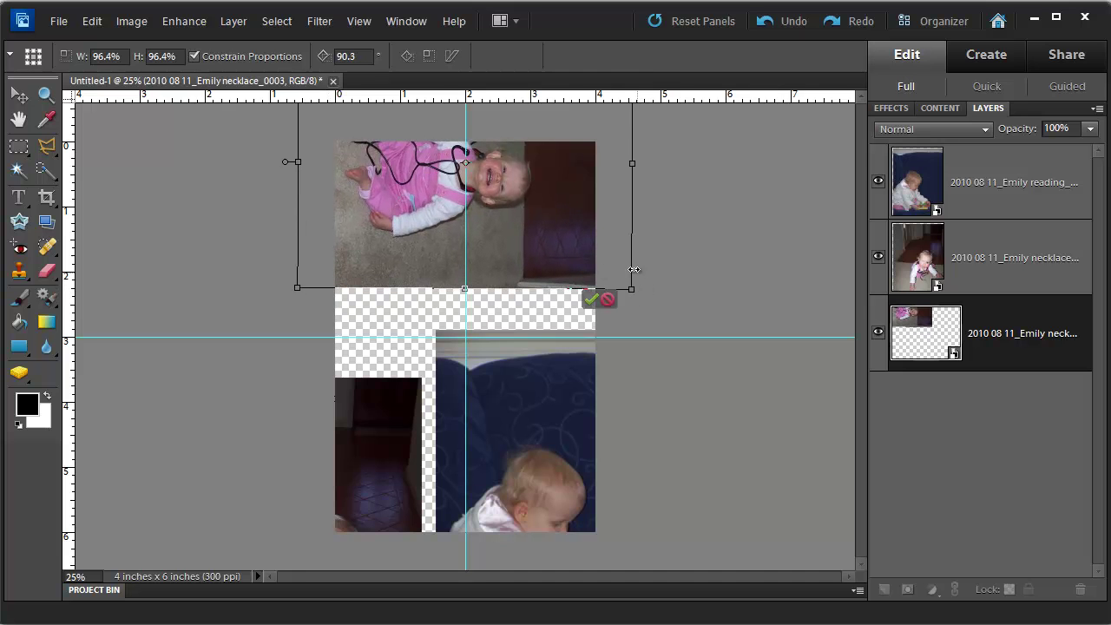
left_click(359, 55)
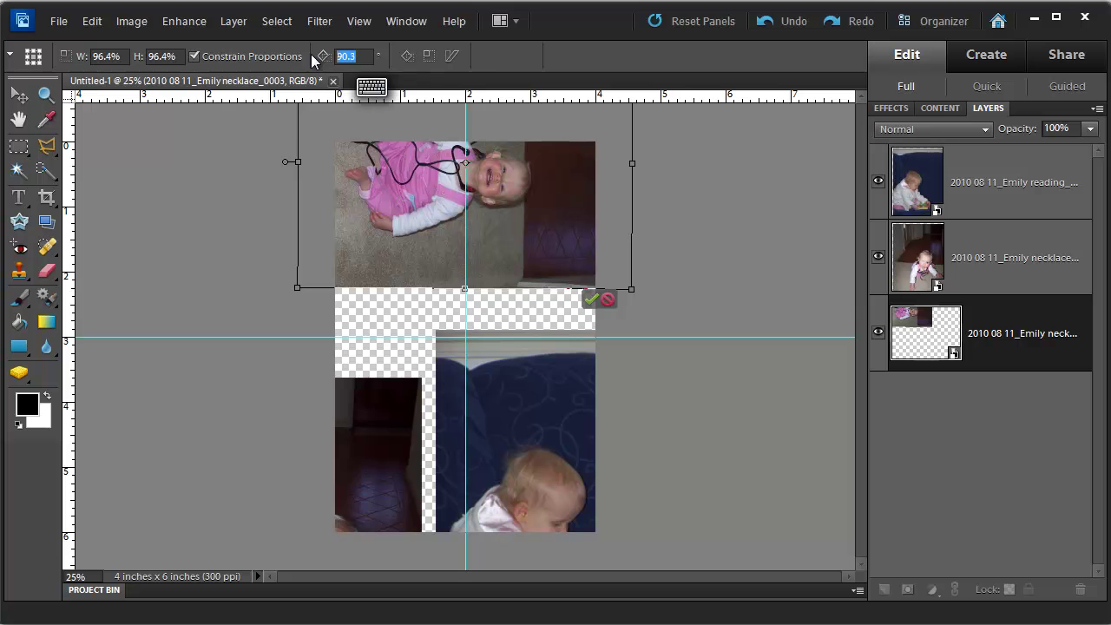
type("90")
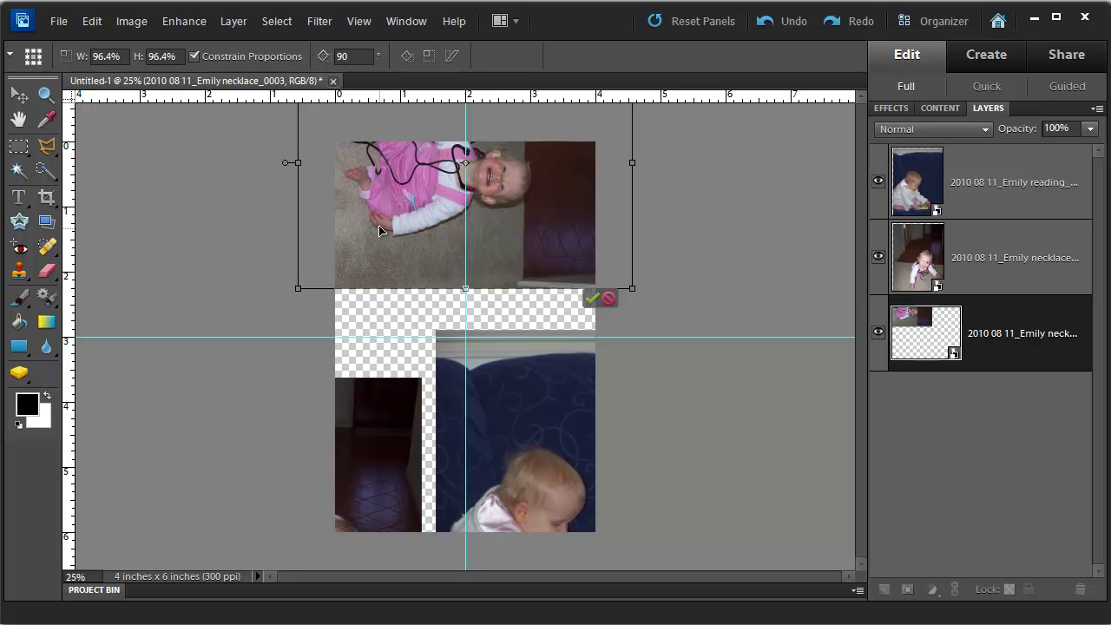
left_click_drag(380, 223, 415, 321)
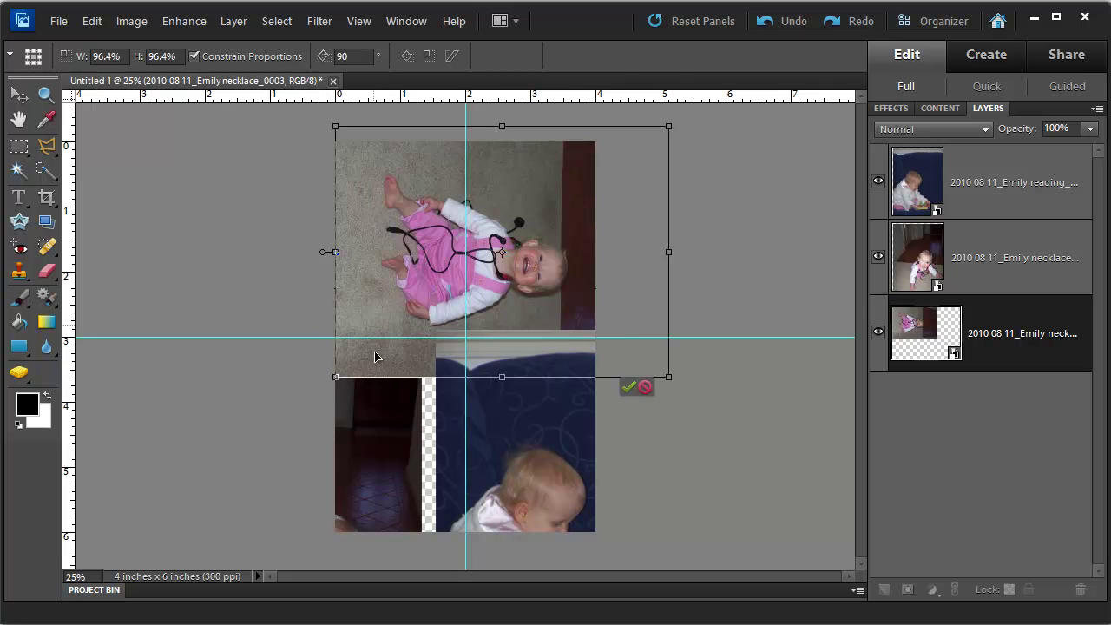
mouse_move(335, 381)
left_mouse_down()
mouse_move(347, 354)
mouse_move(330, 380)
left_mouse_up()
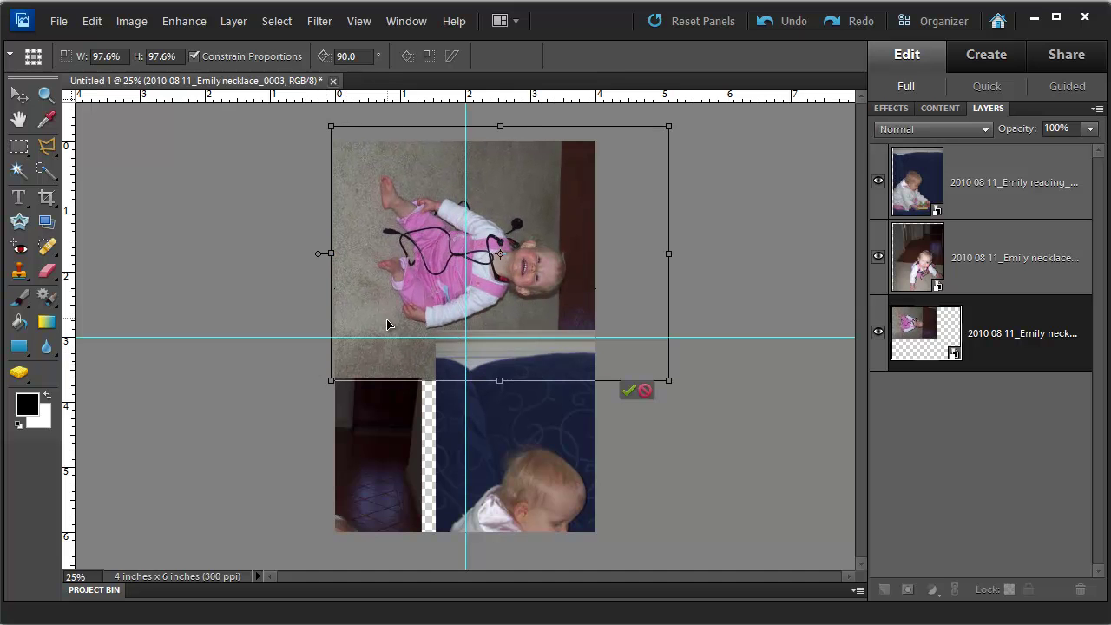
Step: Commit the rotated top photo, then shrink the crawling-baby photo into the lower-left quadrant
mouse_move(391, 277)
left_mouse_down()
mouse_move(392, 252)
mouse_move(392, 264)
left_mouse_up()
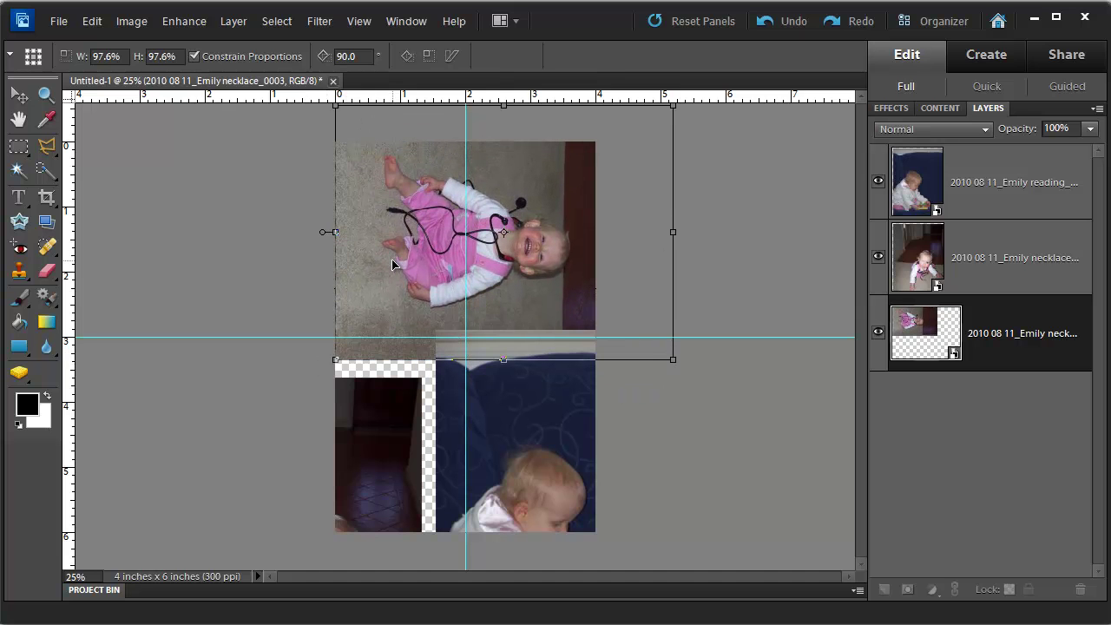
key("Return")
left_click(301, 375)
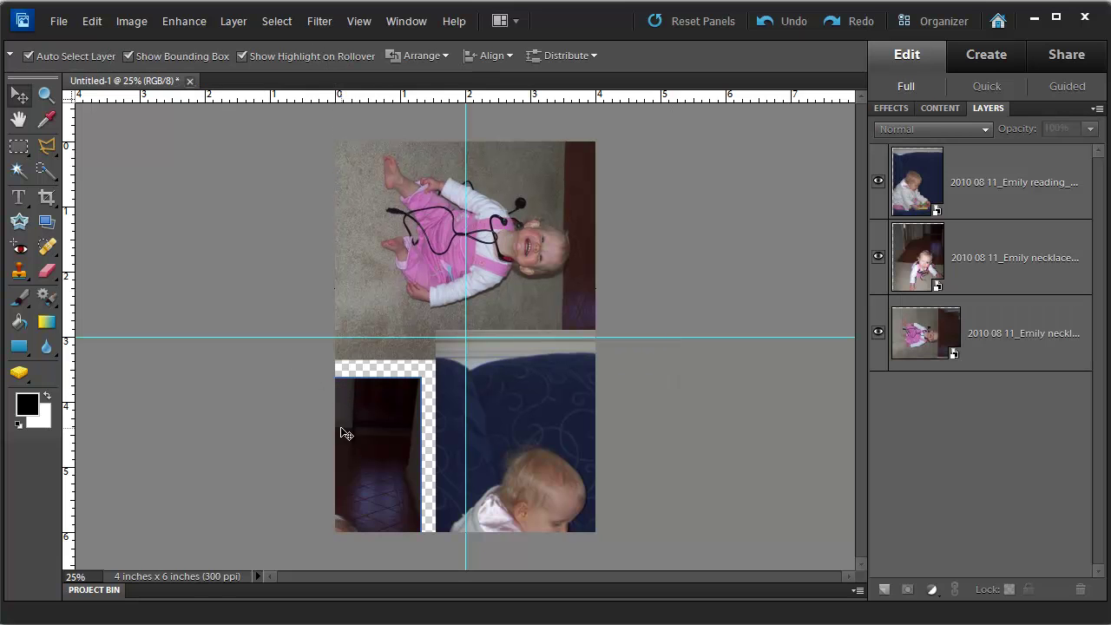
left_click(373, 449)
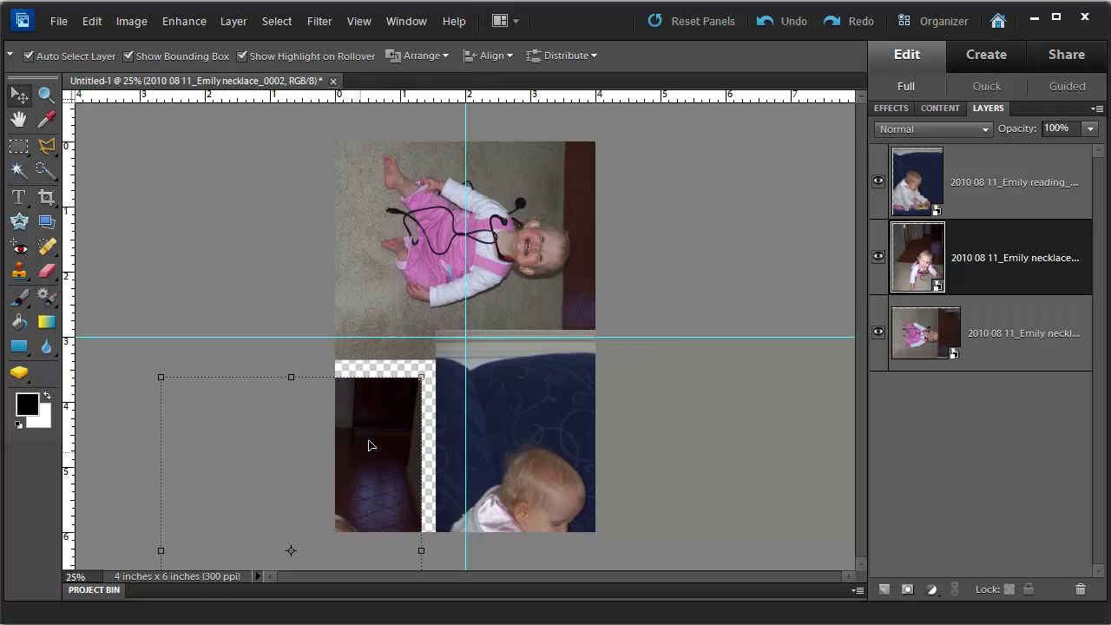
left_click_drag(447, 332, 448, 339)
left_click(376, 424)
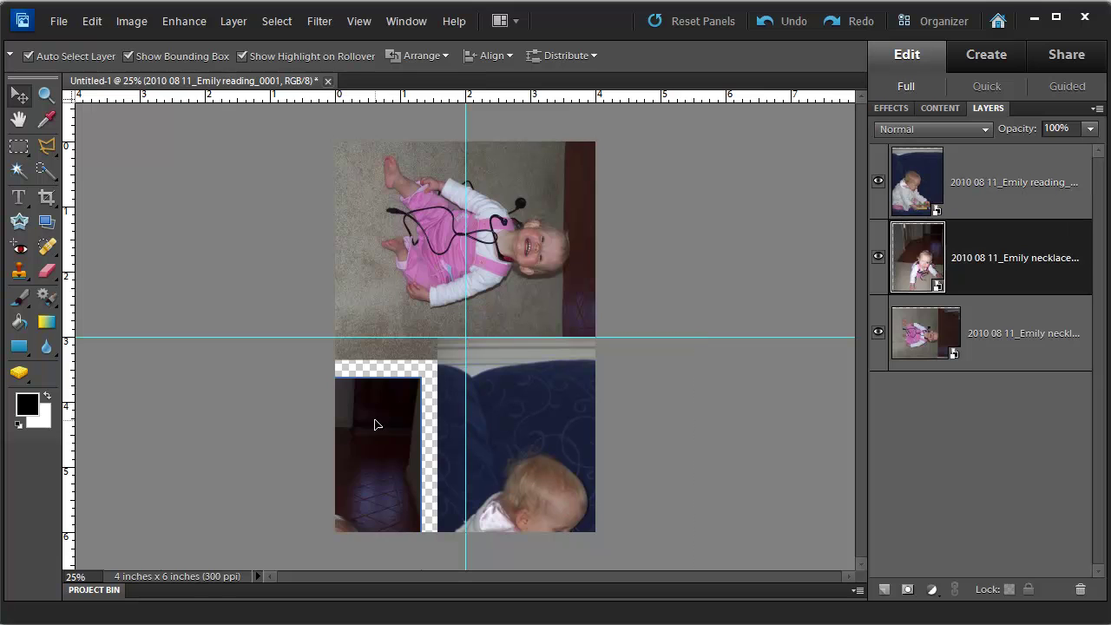
left_click_drag(347, 489, 420, 320)
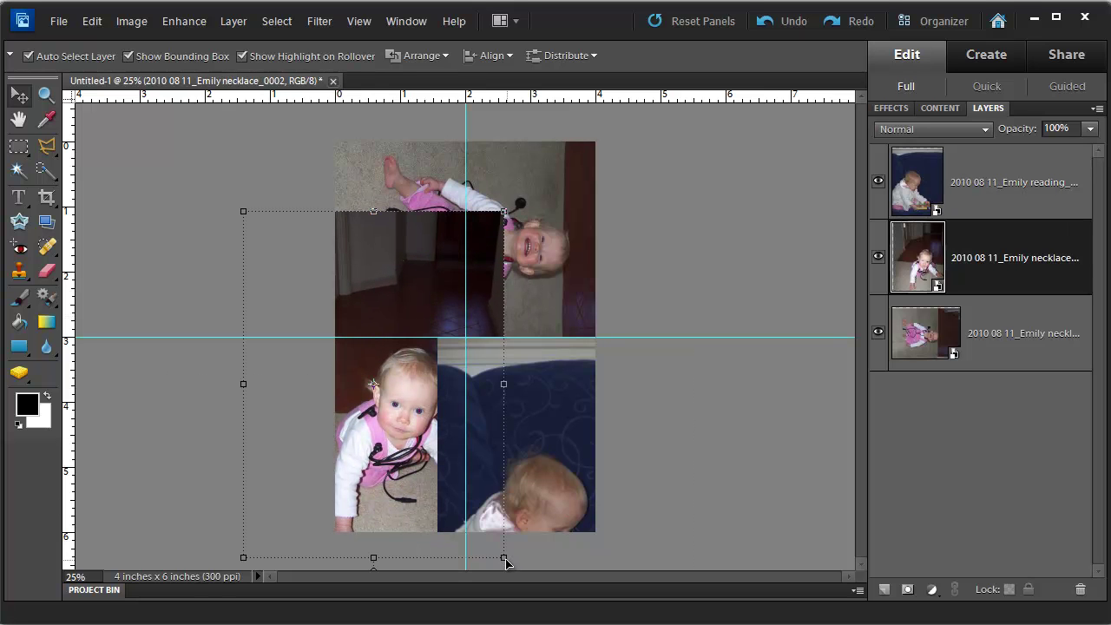
left_click_drag(504, 560, 420, 452)
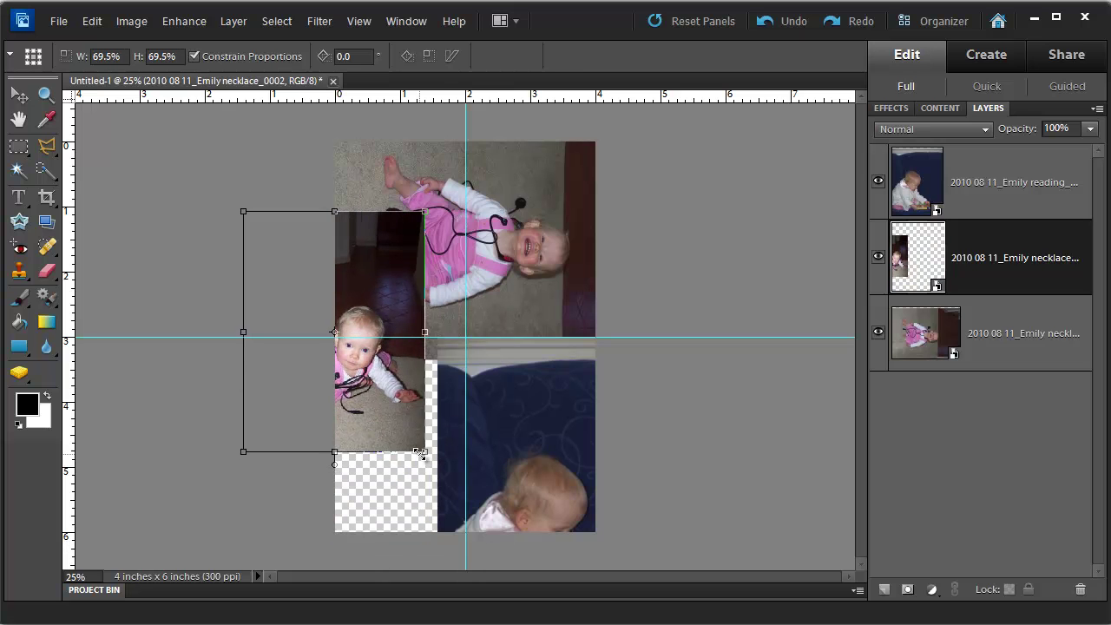
left_click_drag(375, 378, 417, 473)
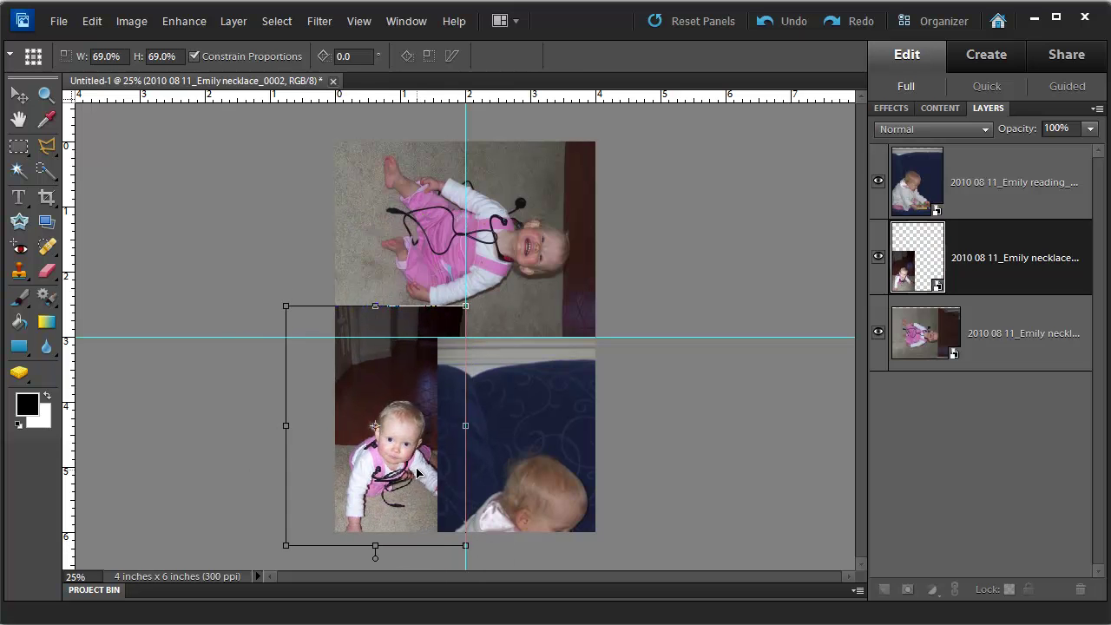
left_click(443, 560)
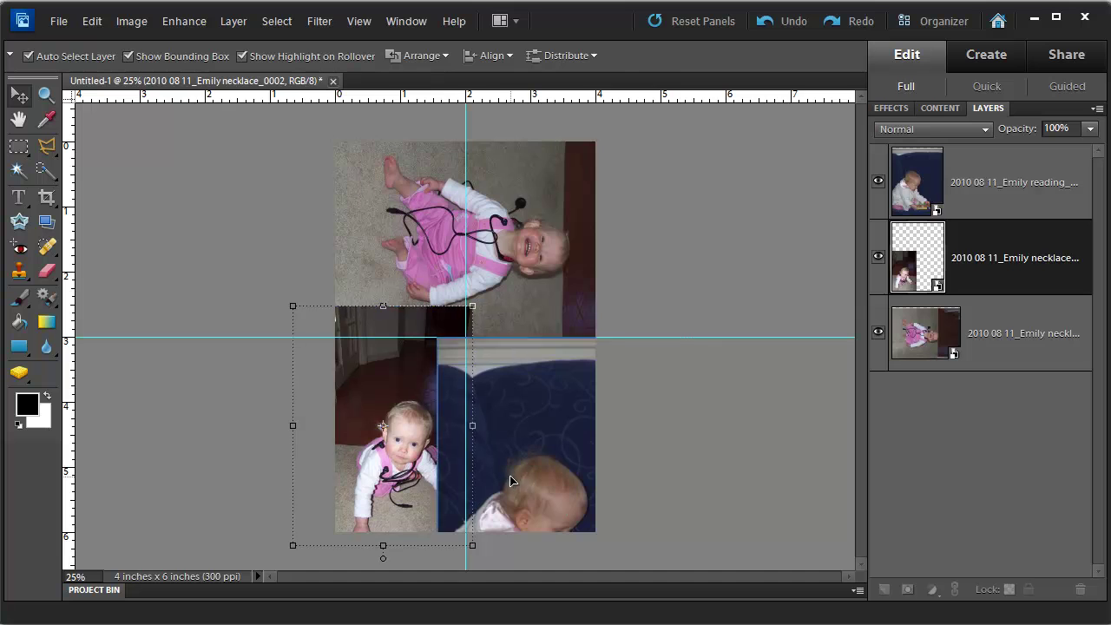
Step: Move the reading photo right and refit the crawling-baby photo at 81.6% in the lower-left quadrant
left_click(510, 480)
left_click_drag(489, 404, 618, 491)
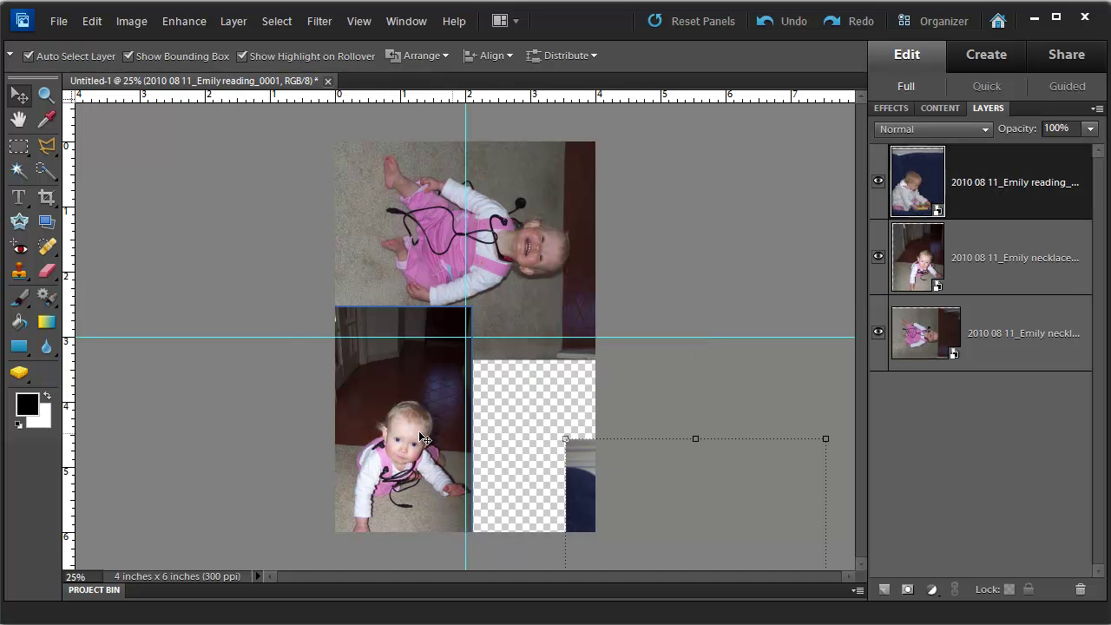
mouse_move(401, 460)
left_mouse_down()
mouse_move(399, 487)
mouse_move(414, 445)
mouse_move(388, 453)
left_mouse_up()
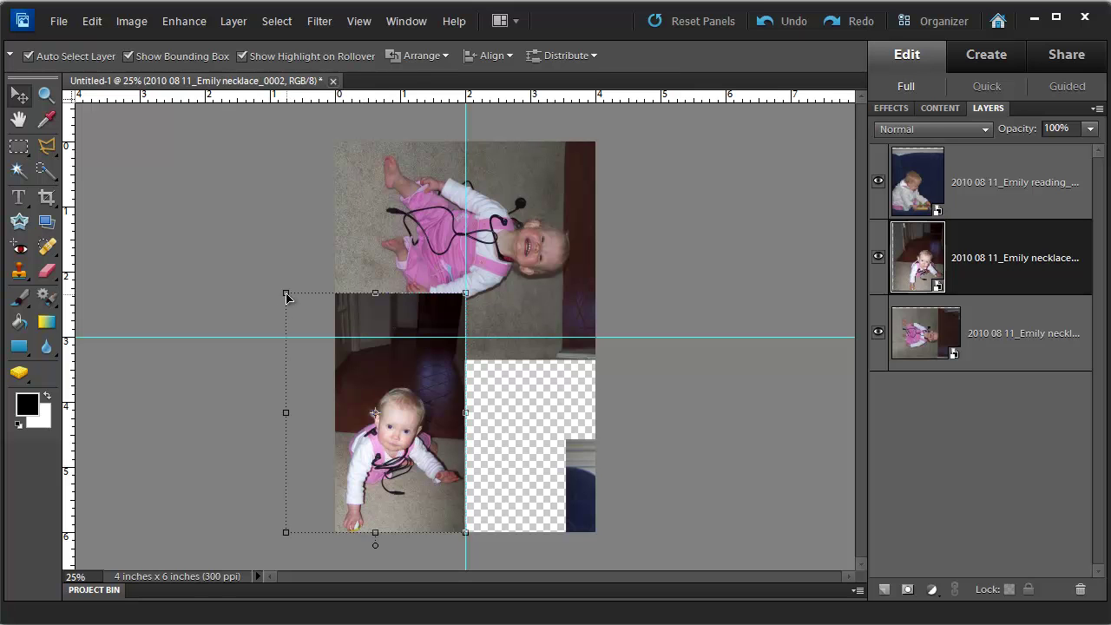
left_click(263, 277)
left_click(310, 308)
left_click_drag(285, 292, 319, 336)
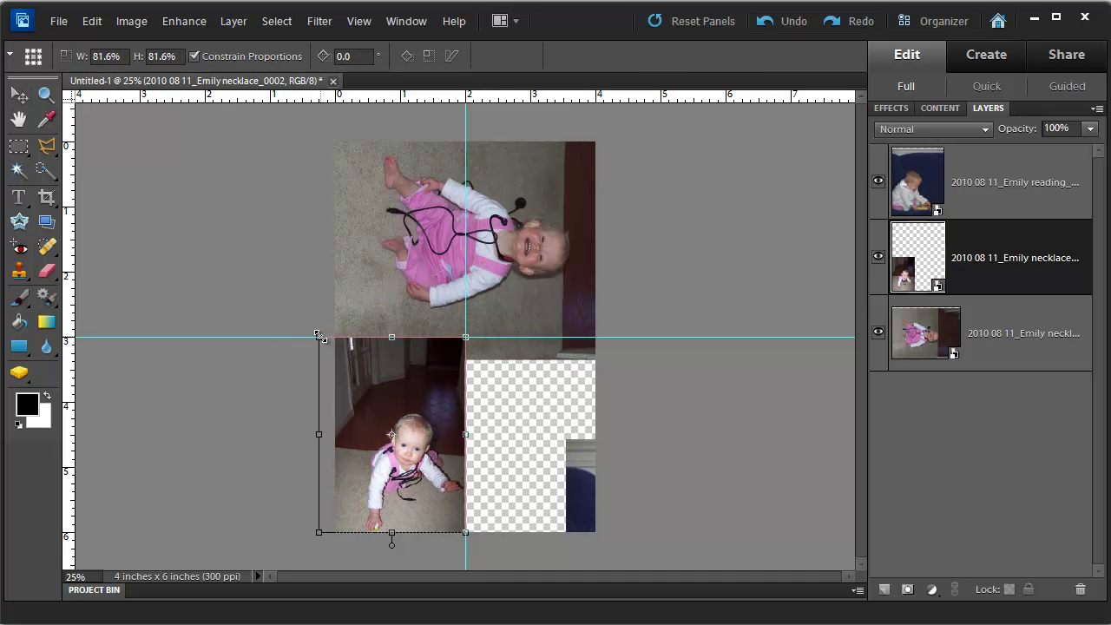
double_click(366, 441)
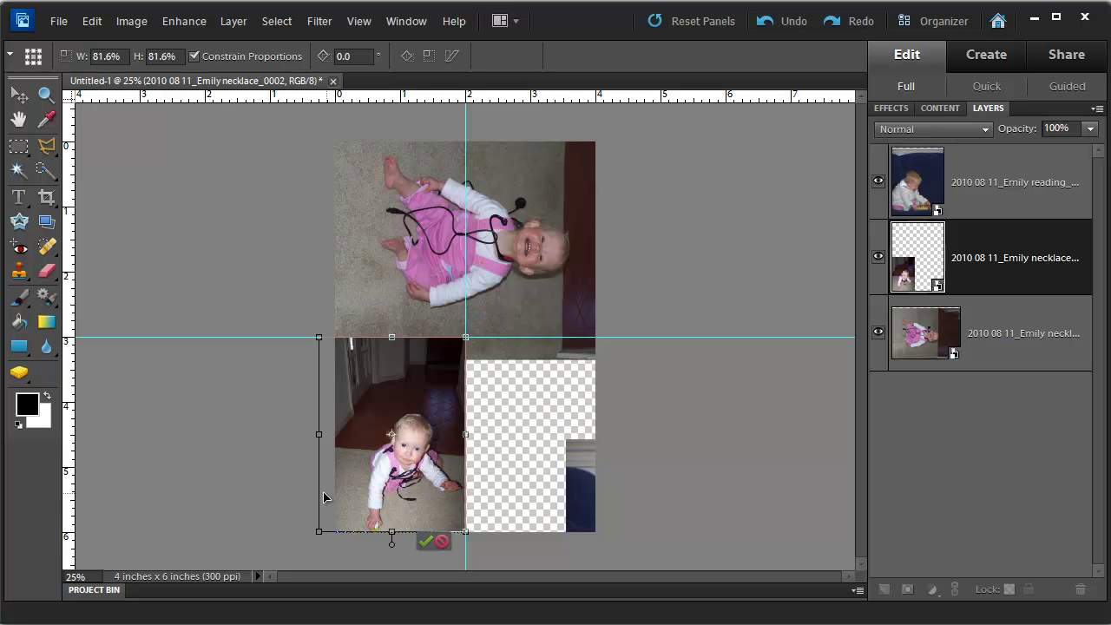
left_click(289, 521)
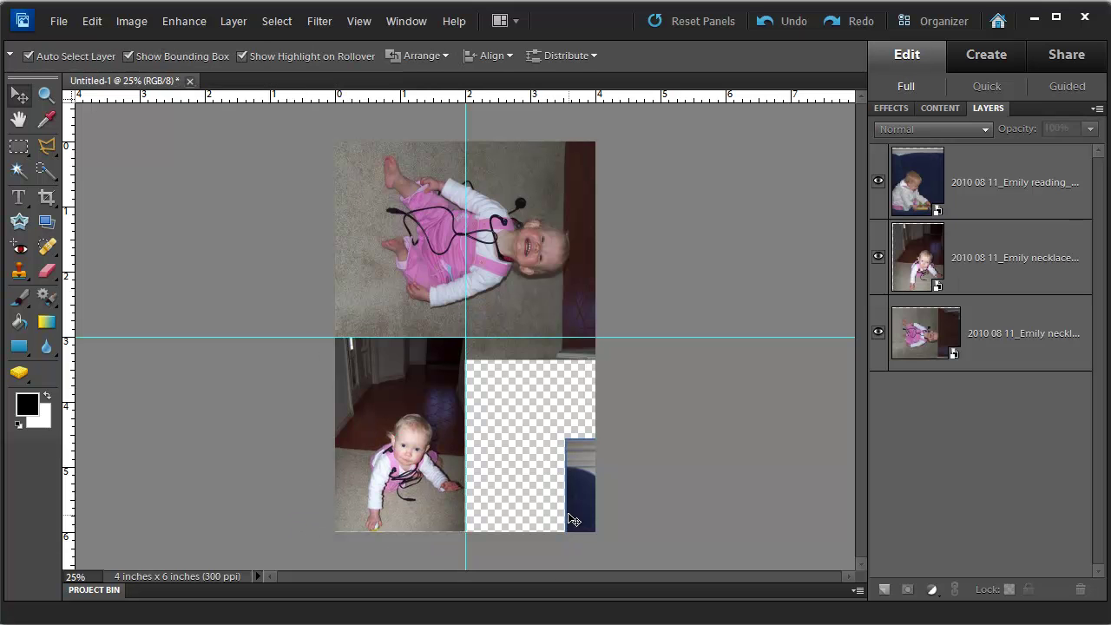
left_click(582, 513)
Step: Move the reading photo into the lower-right quadrant and rotate it 90°
left_click_drag(578, 498, 483, 292)
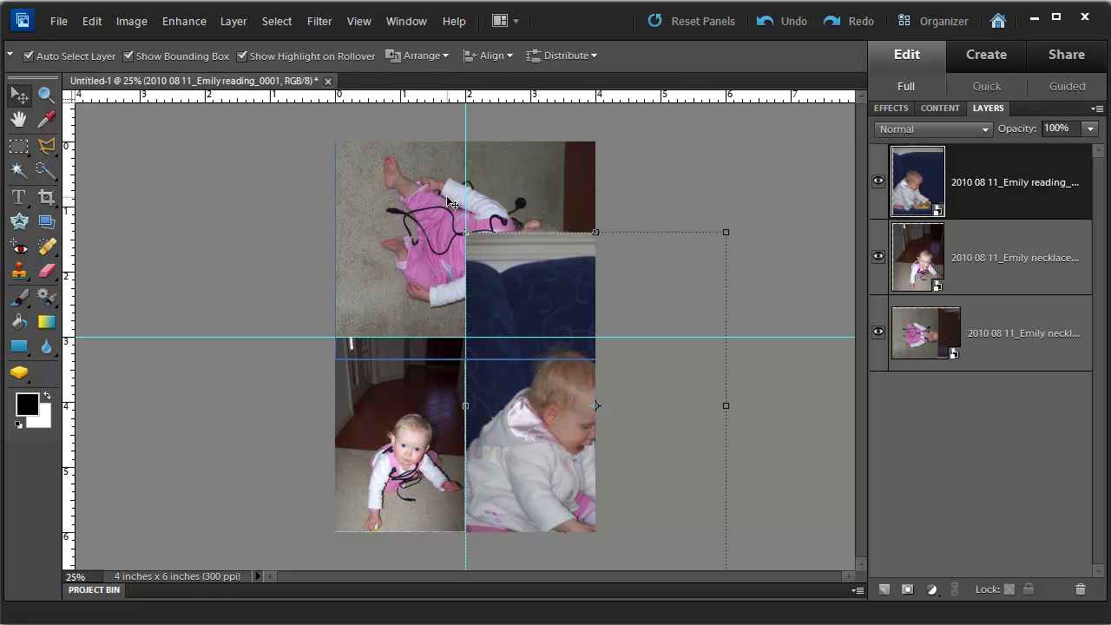
key("ctrl+t")
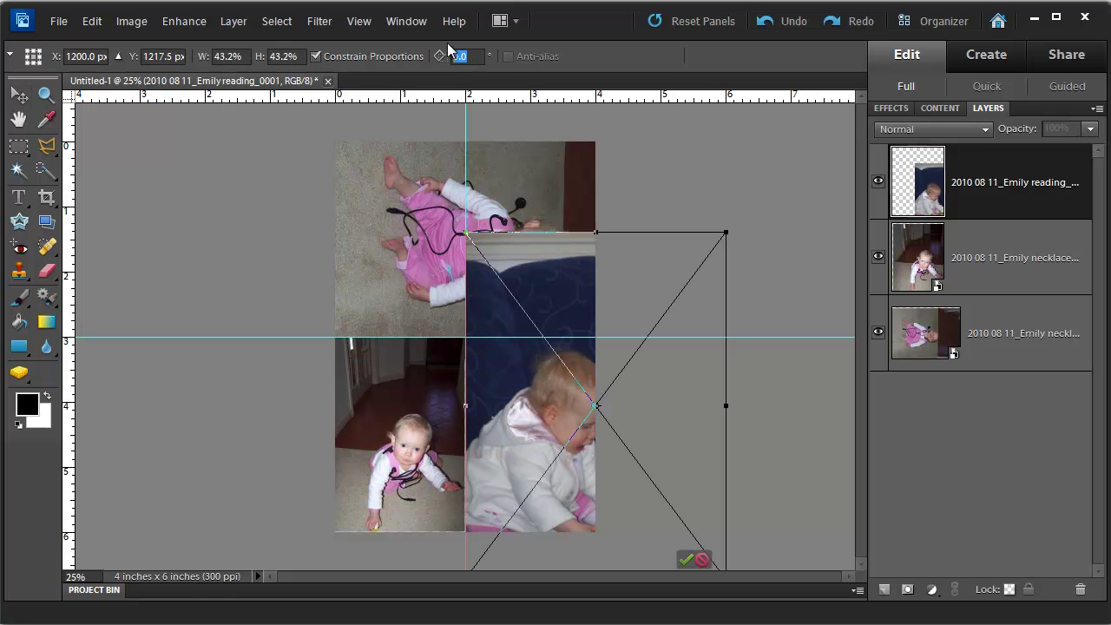
type("90")
key("Return")
double_click(486, 326)
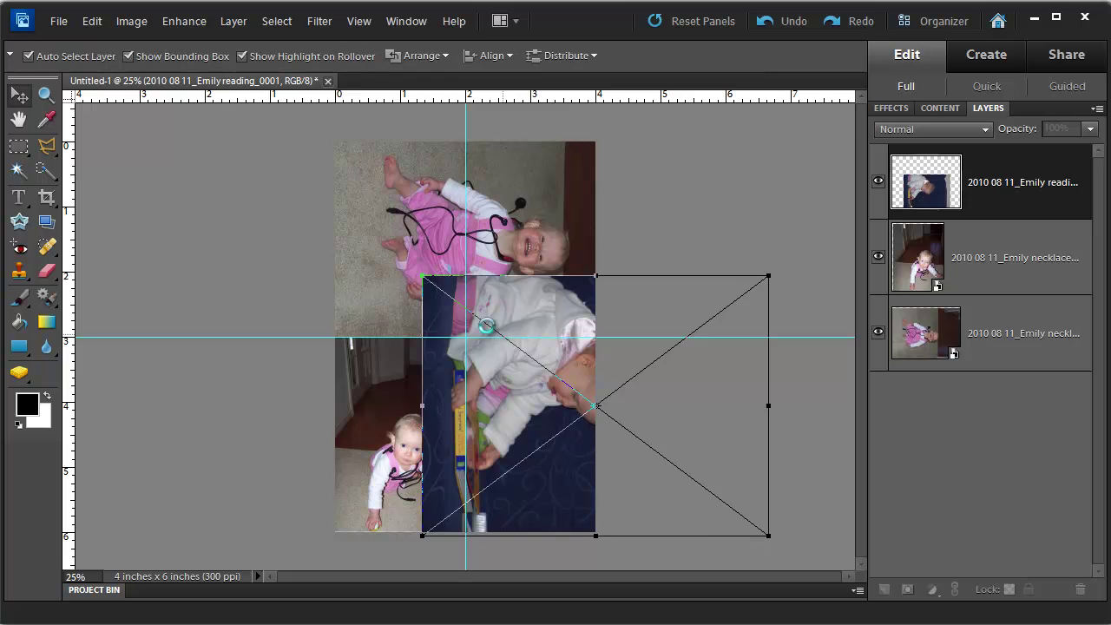
key("ctrl+equal")
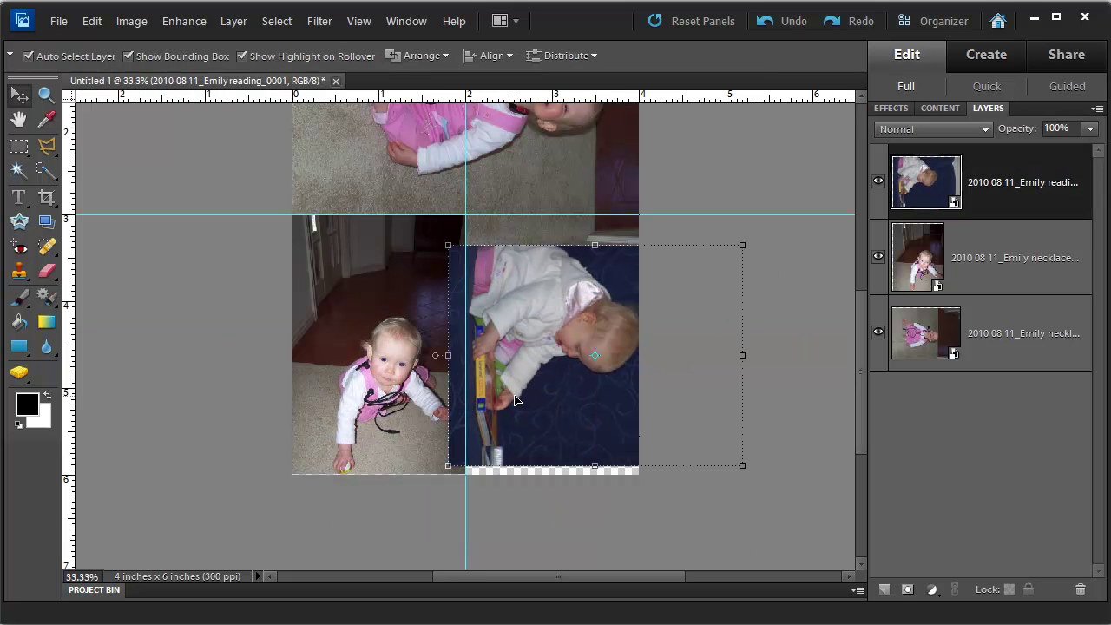
Step: Send the reading photo's layer to the bottom of the stack and nudge it slightly lower
left_click(408, 364)
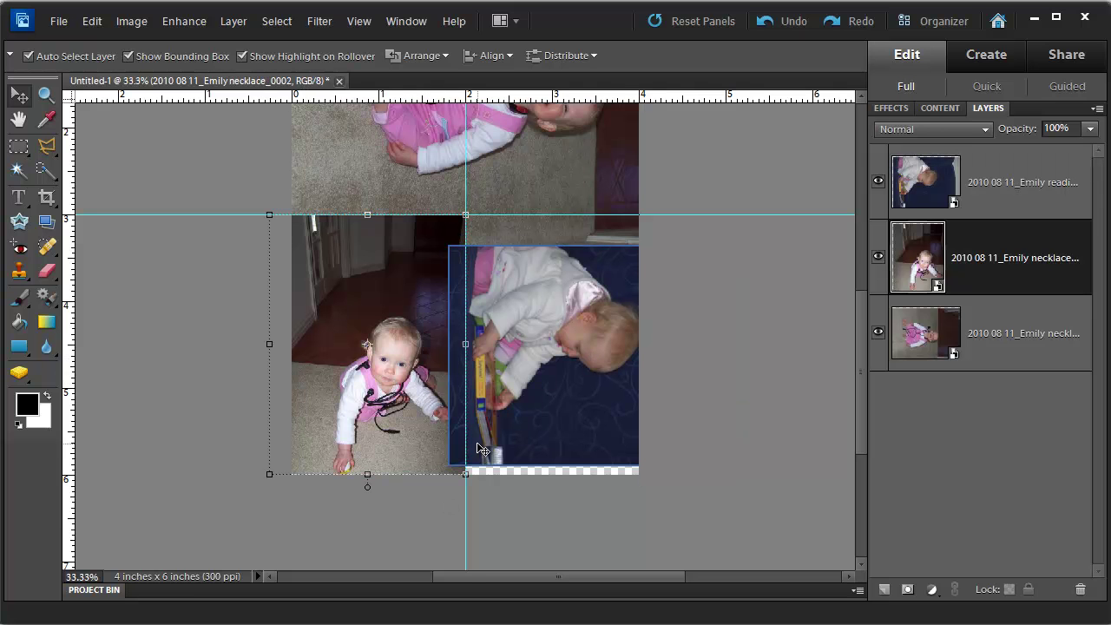
left_click(532, 435)
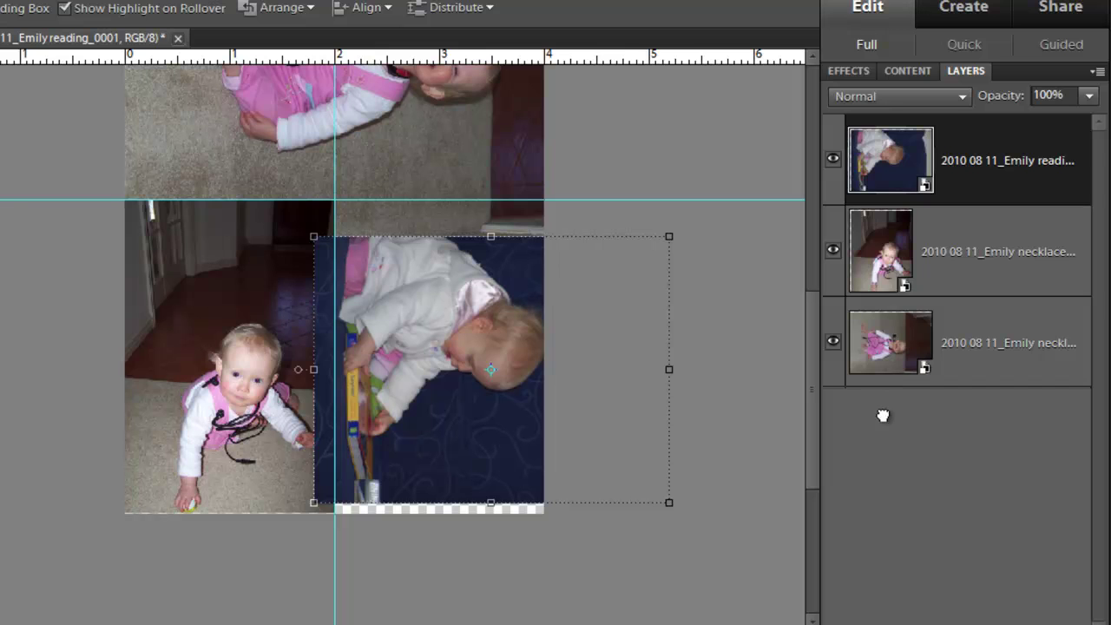
left_click_drag(882, 416, 875, 403)
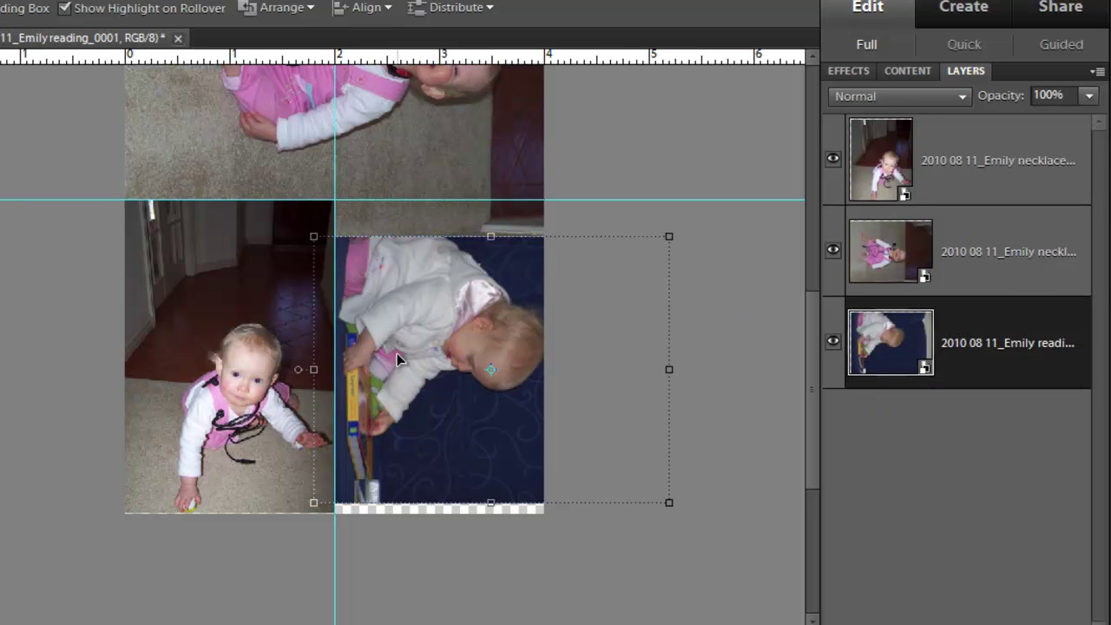
left_click_drag(395, 355, 396, 358)
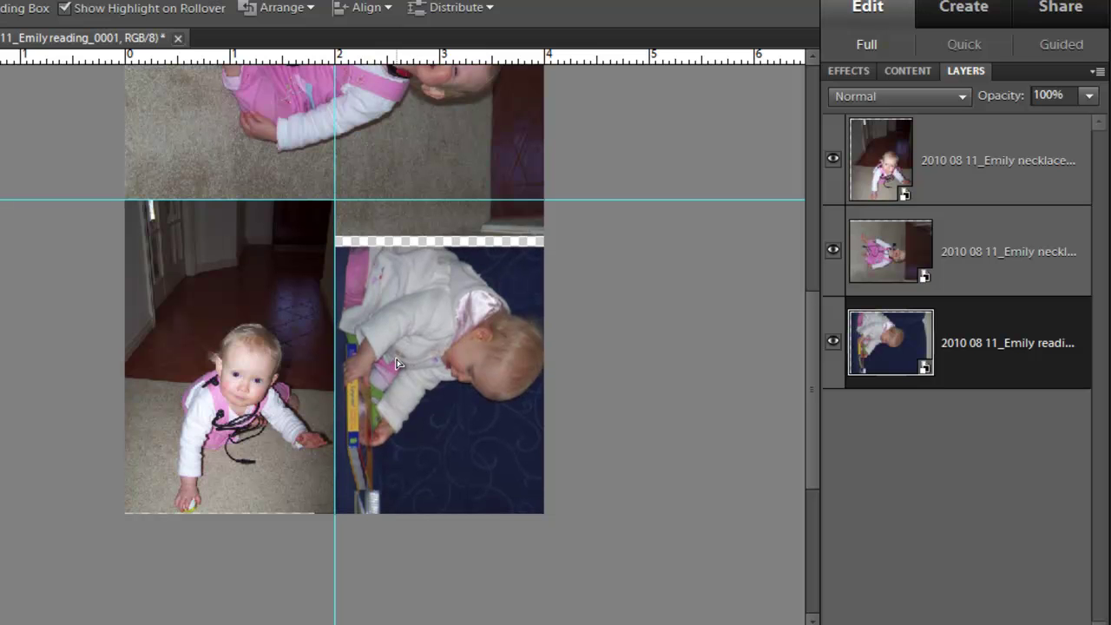
left_click(669, 380)
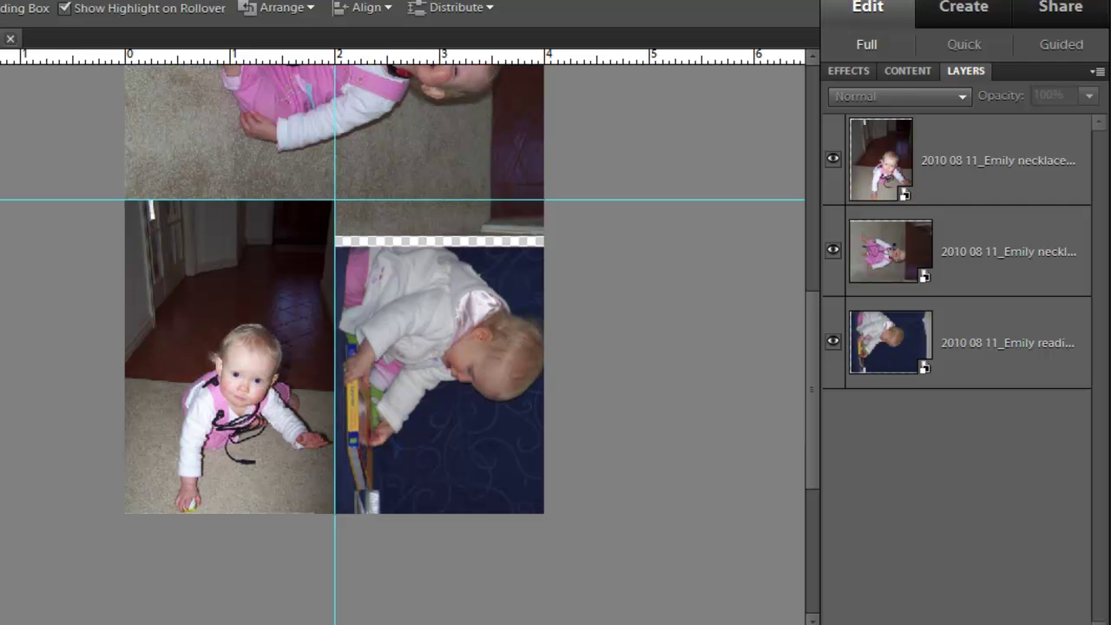
Step: Create a new layer, fill it white with the Paint Bucket, and move it below all photos
key("ctrl+shift+alt+n")
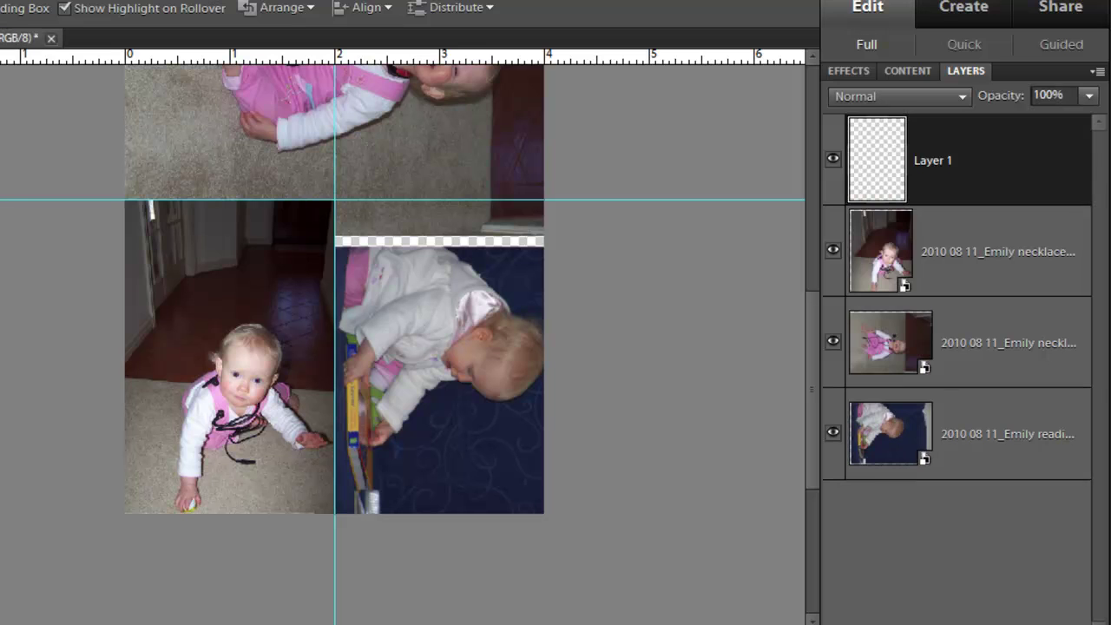
key("k")
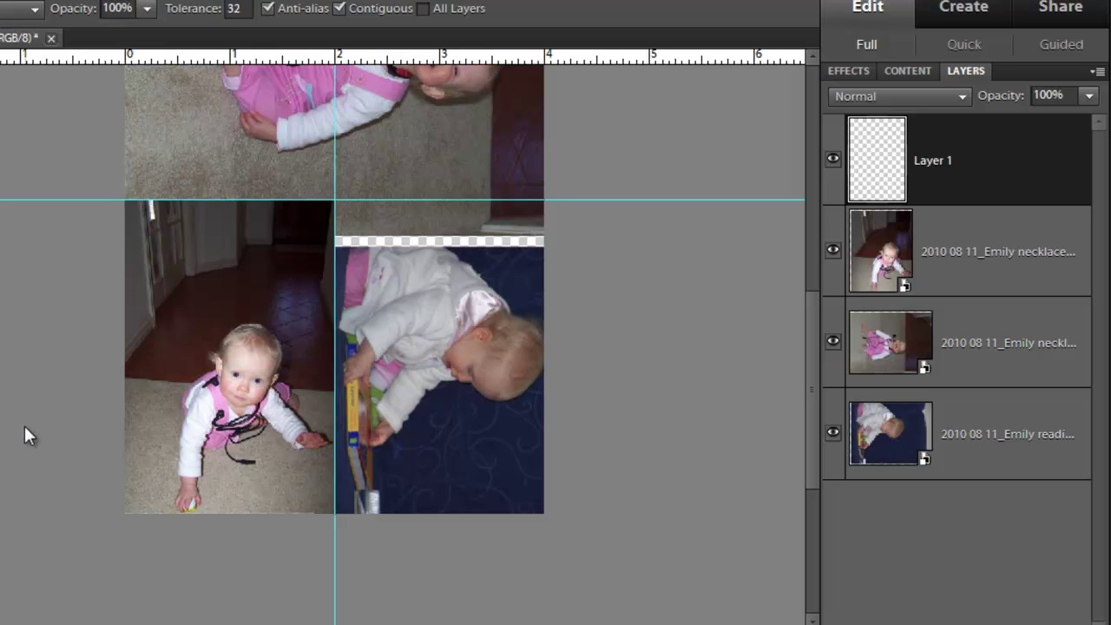
left_click(210, 293)
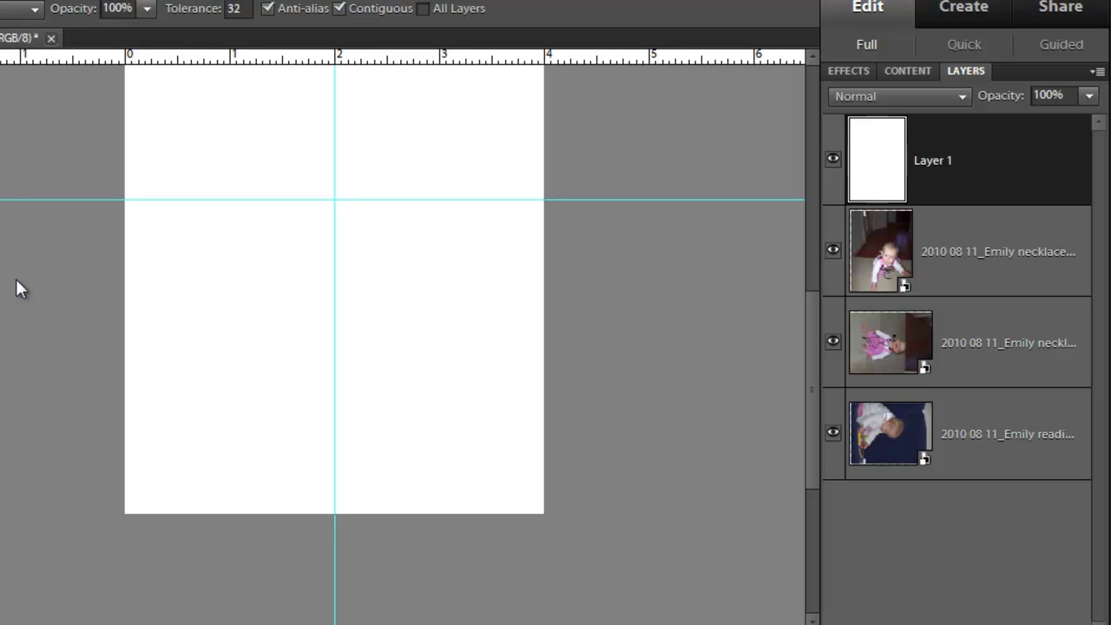
key("v")
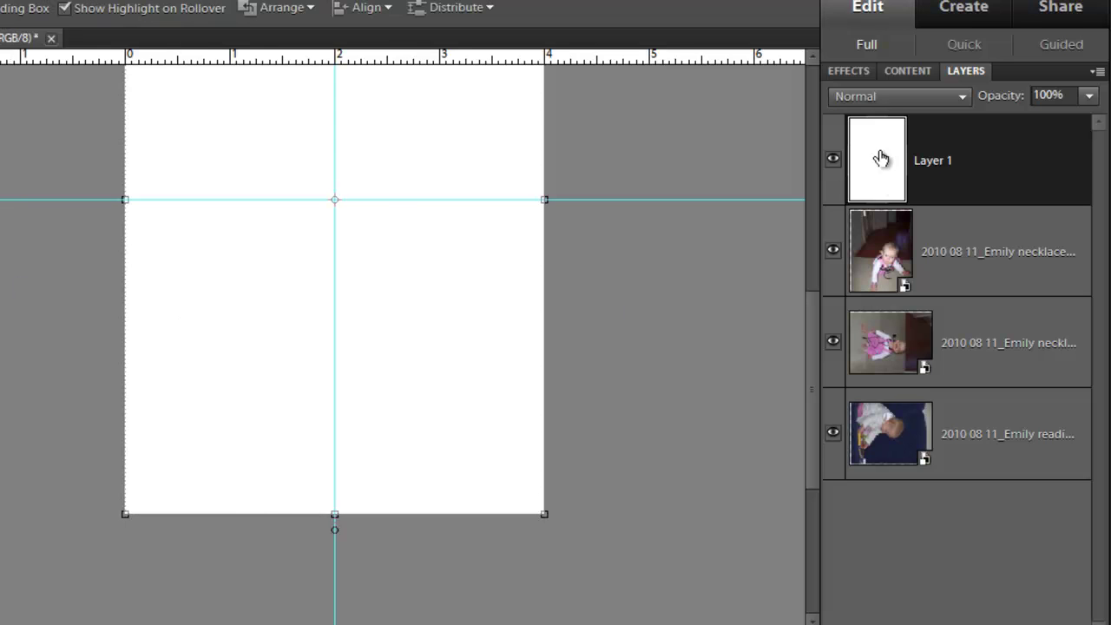
left_click_drag(883, 156, 922, 565)
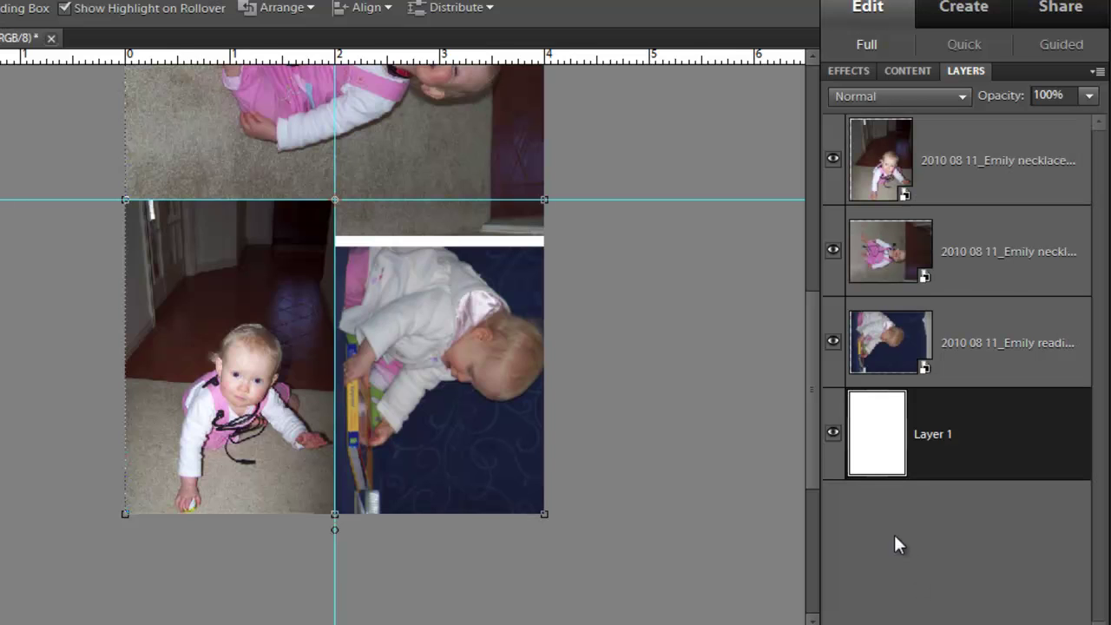
key("ctrl+minus")
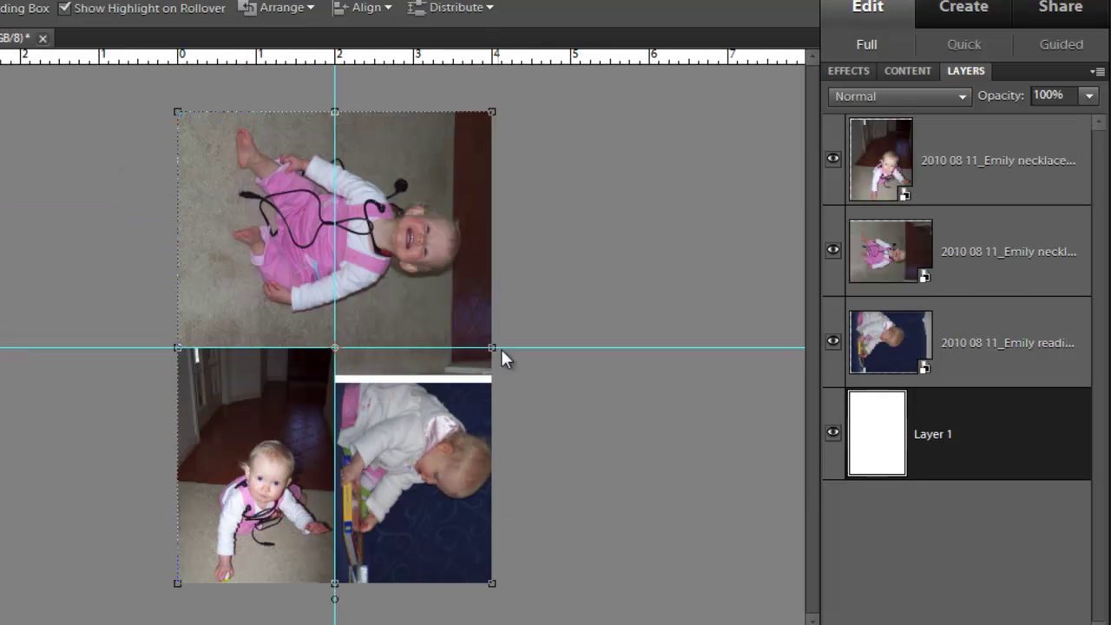
left_click(521, 302)
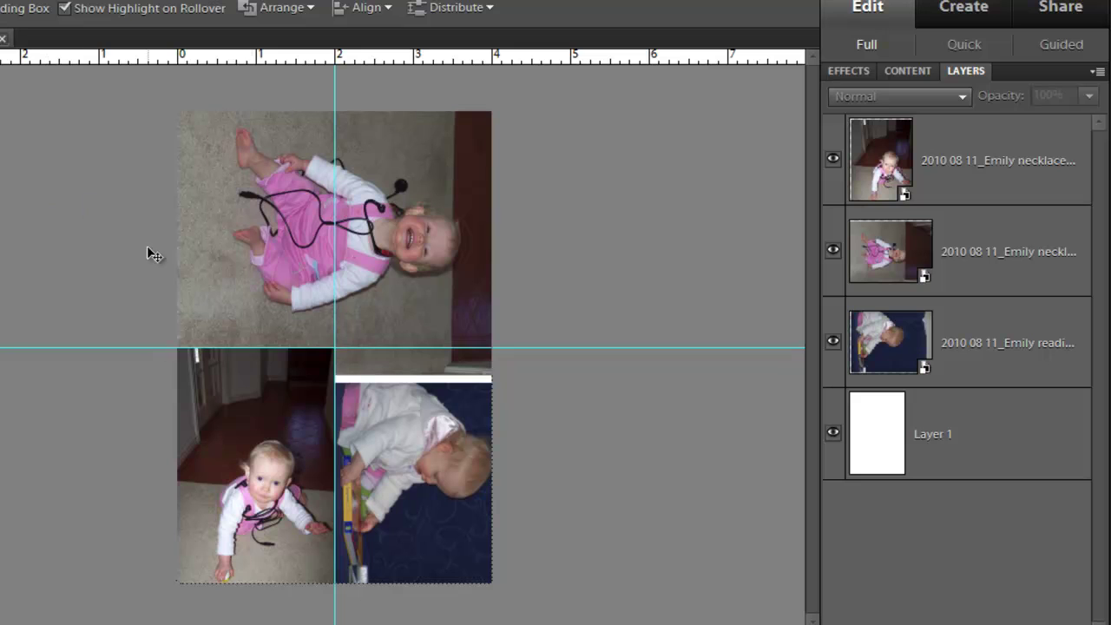
left_click(252, 401)
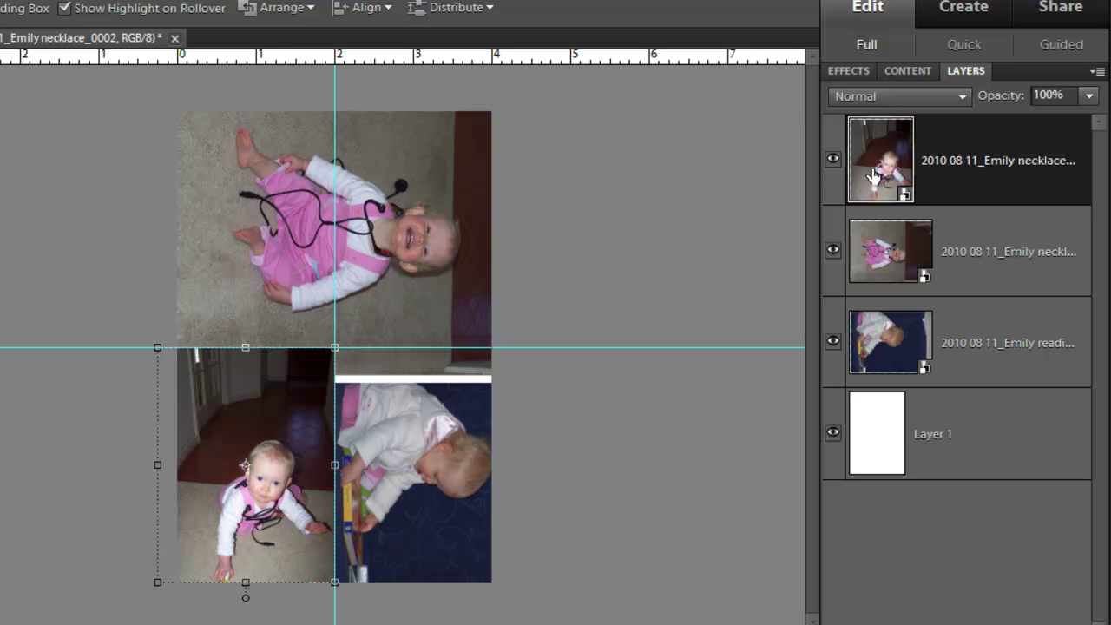
Step: Move the crawling-baby photo layer below the top photo in the Layers panel
left_click_drag(873, 154, 877, 291)
left_click(737, 298)
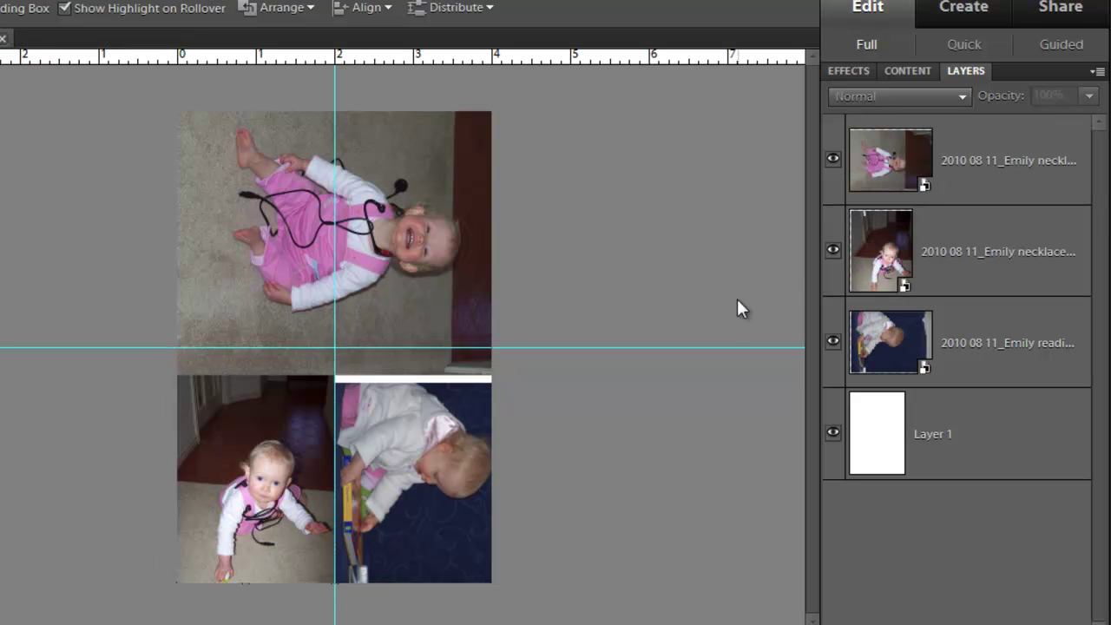
left_click(349, 436)
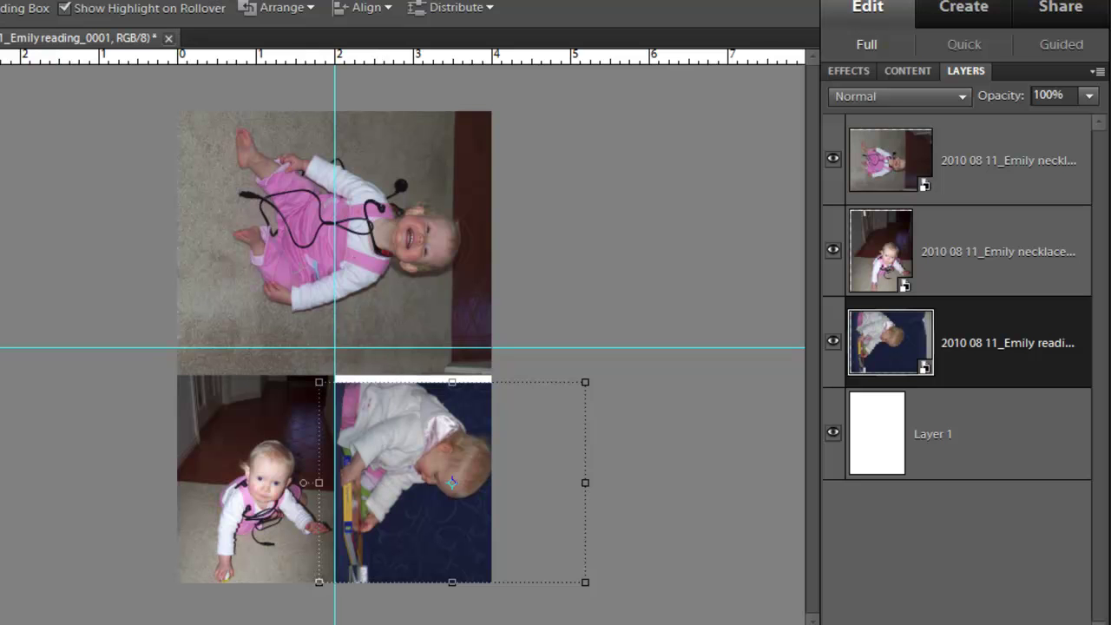
Step: Clear all the cyan guides from the canvas using View > Clear Guides
left_click(227, 1)
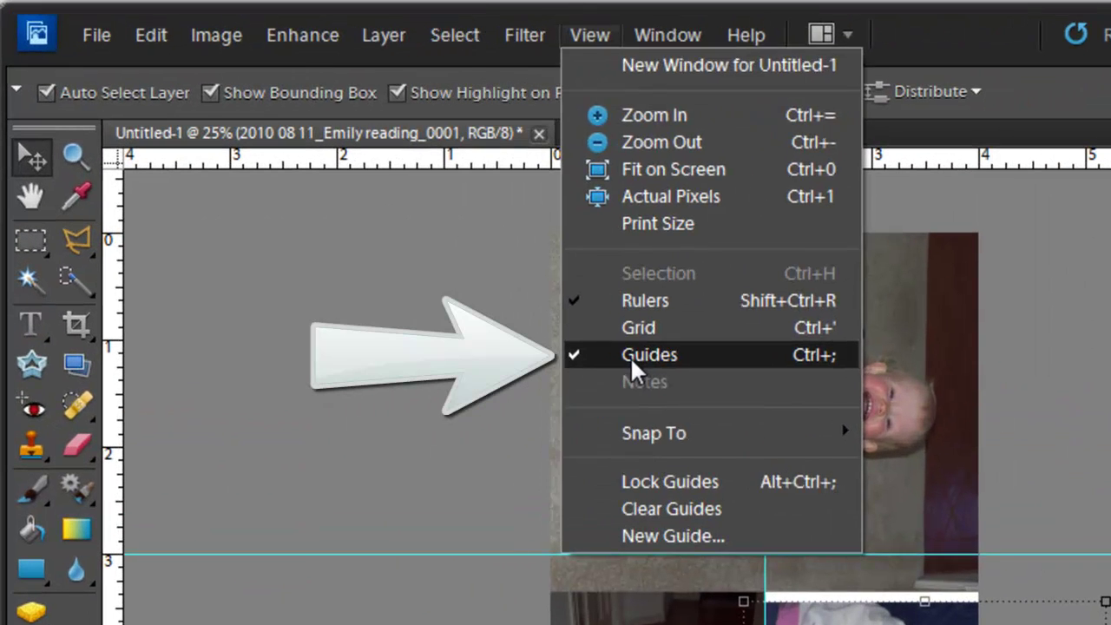
left_click(250, 200)
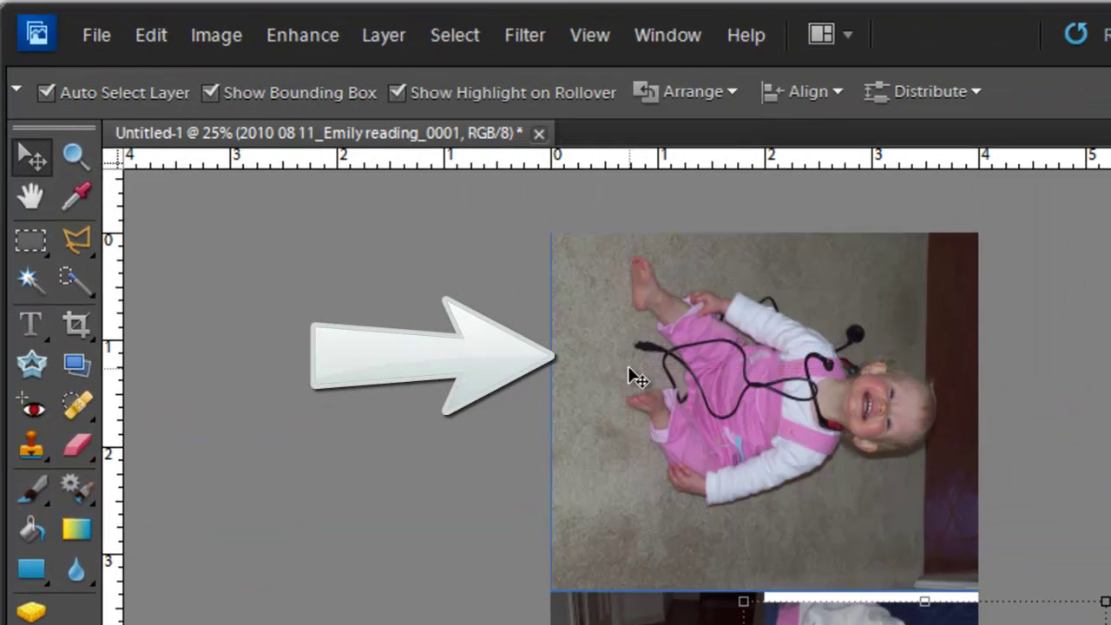
left_click(472, 411)
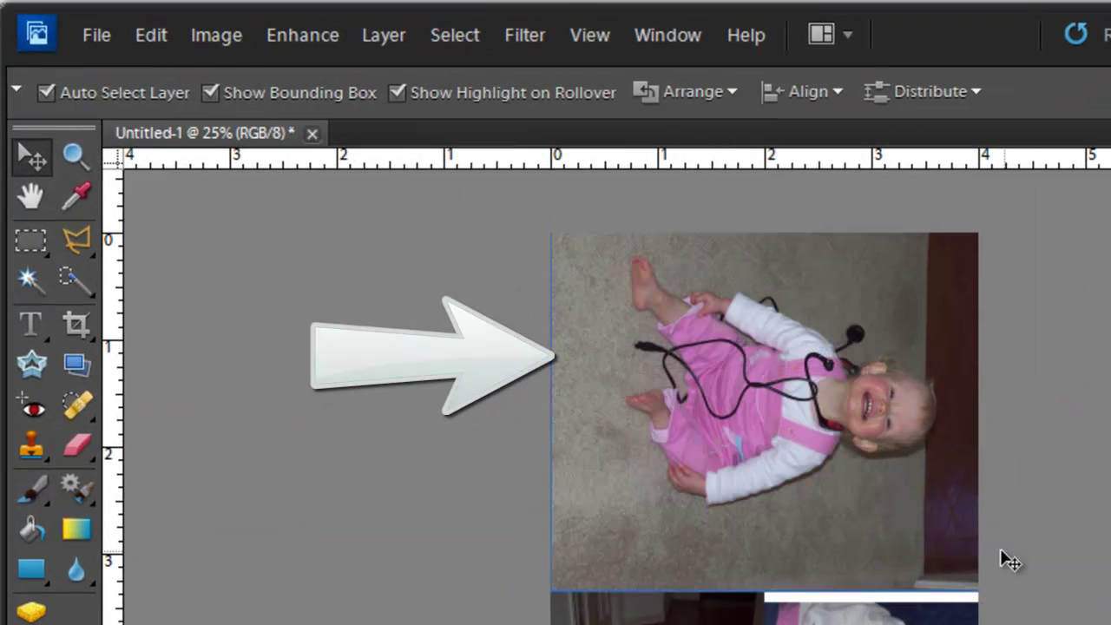
left_click(935, 621)
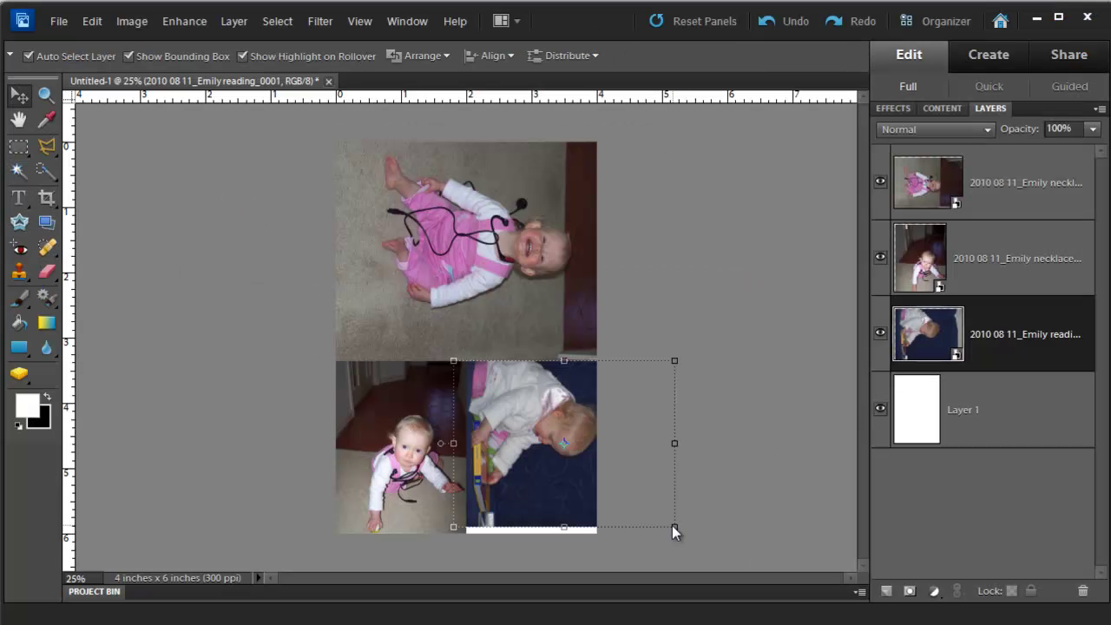
Step: Scale the blue reading photo up to about 101.4% so it covers the white strip
mouse_move(675, 526)
left_mouse_down()
mouse_move(692, 544)
mouse_move(677, 529)
mouse_move(687, 537)
left_mouse_up()
key("Return")
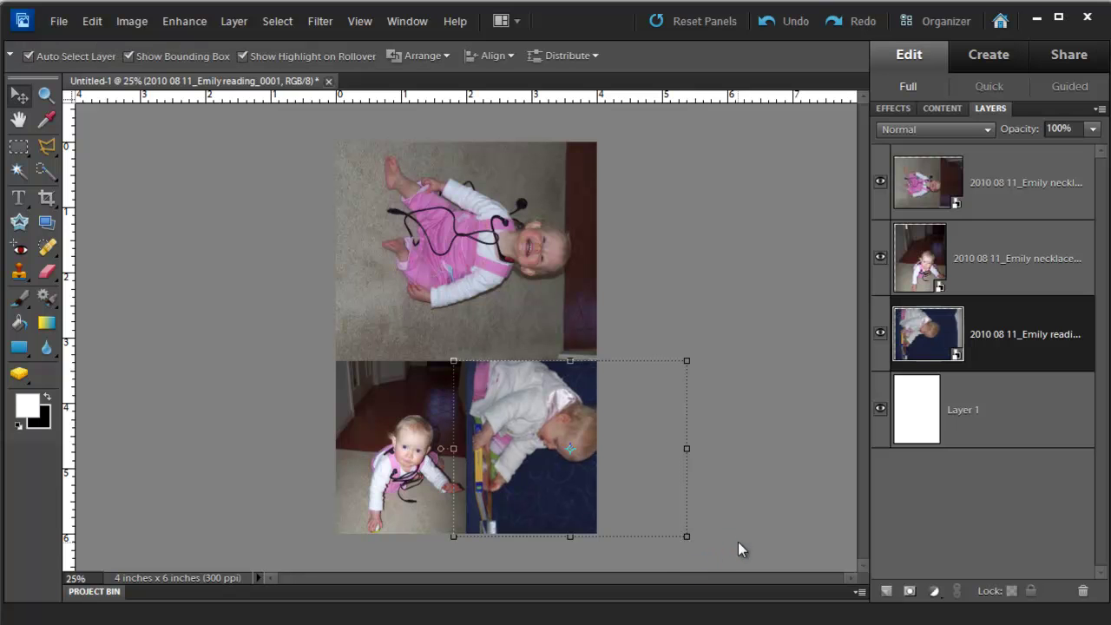
left_click(738, 543)
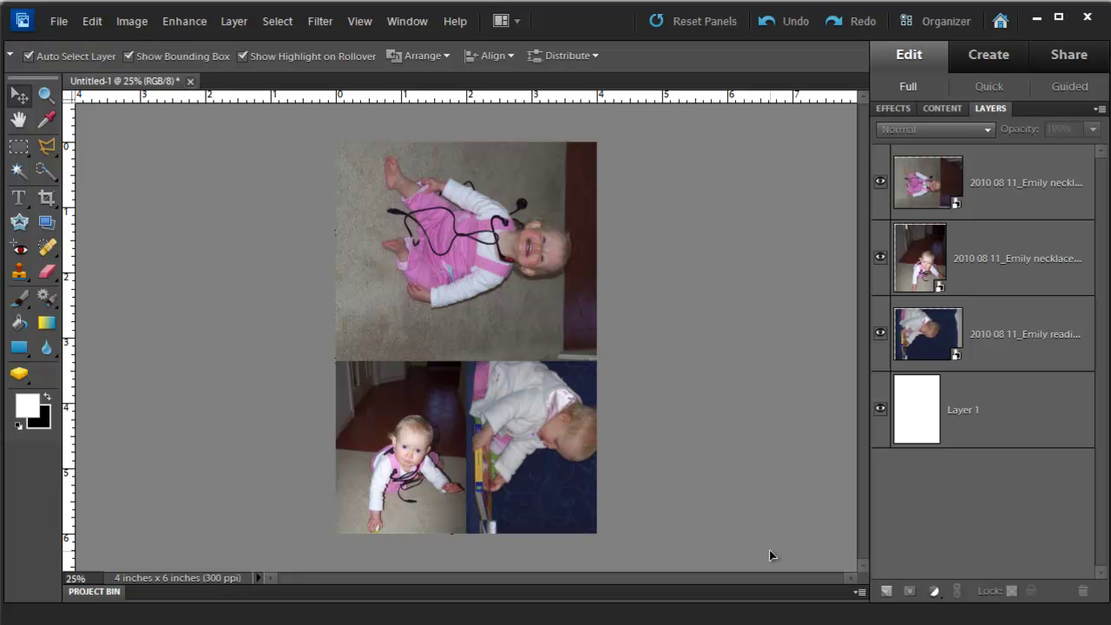
Step: Save the collage to the Desktop as photos.psd
left_click(58, 20)
left_click(96, 190)
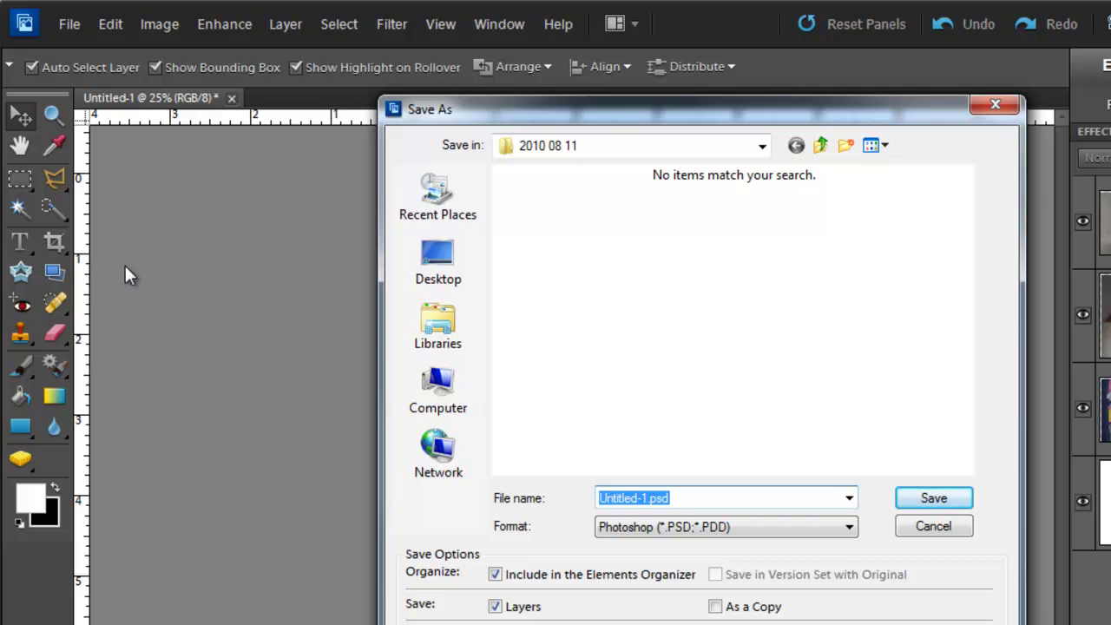
type("photos")
left_click(480, 267)
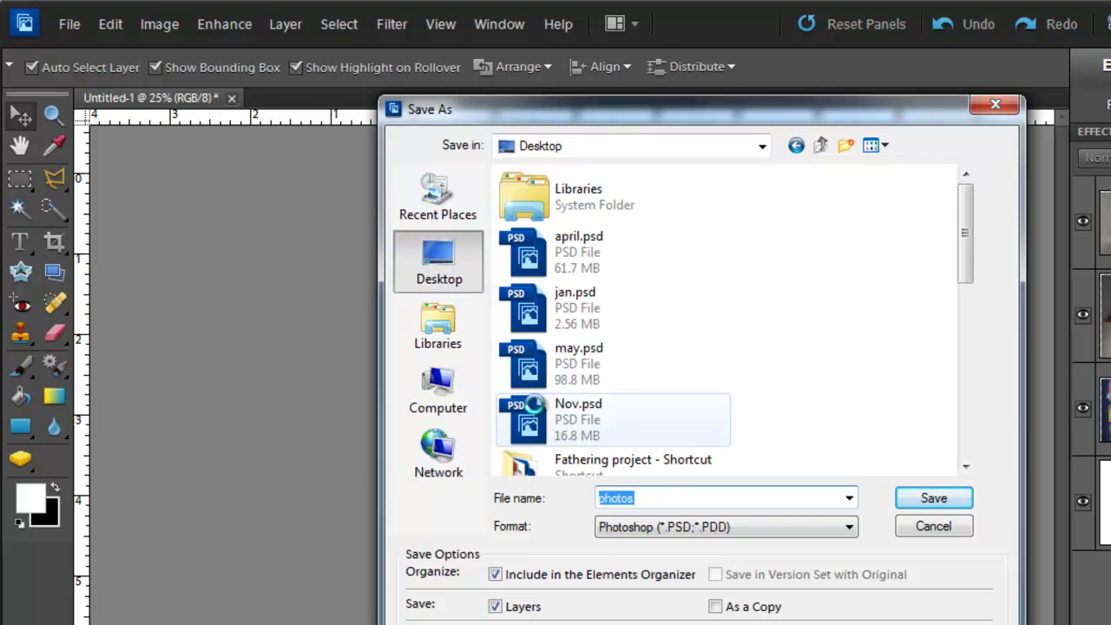
key("Return")
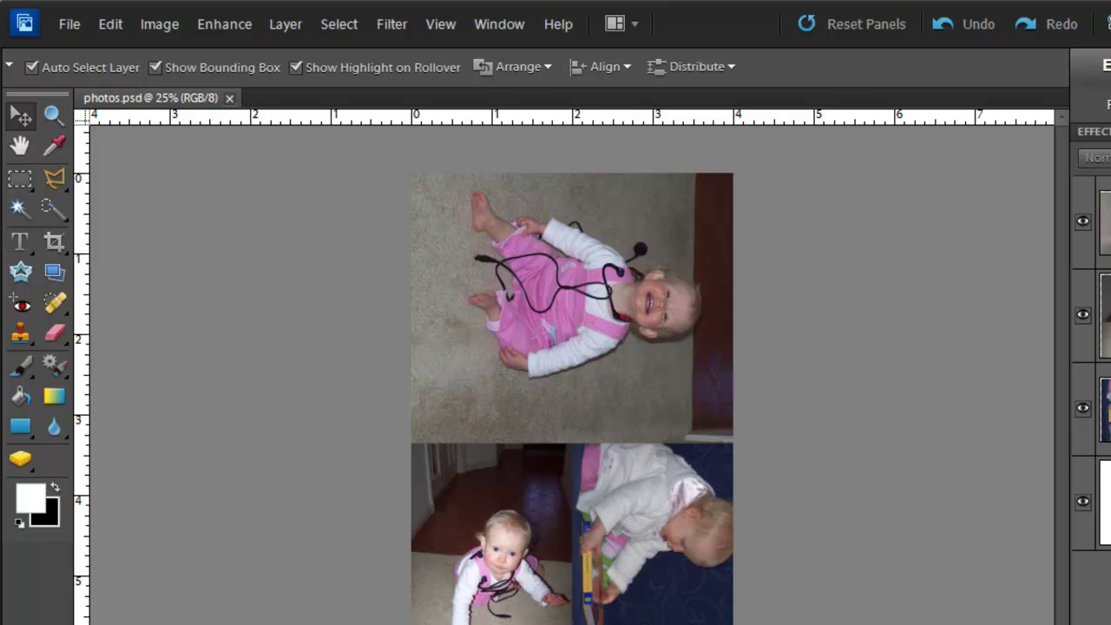
Step: Save a JPEG copy of the collage at Maximum quality 12
left_click(70, 25)
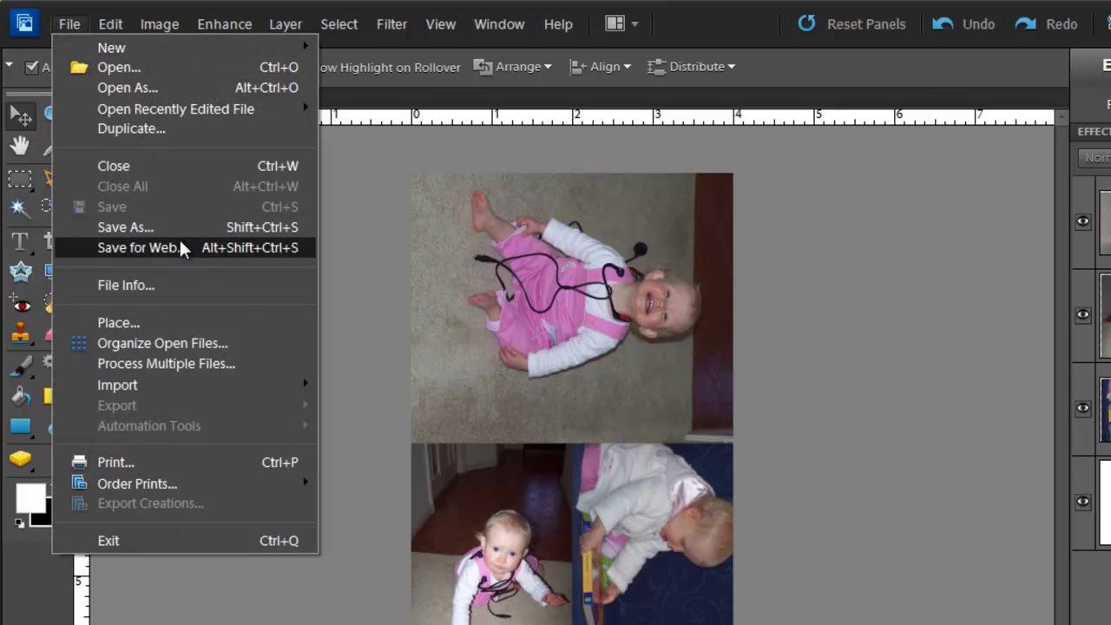
left_click(184, 228)
left_click(614, 477)
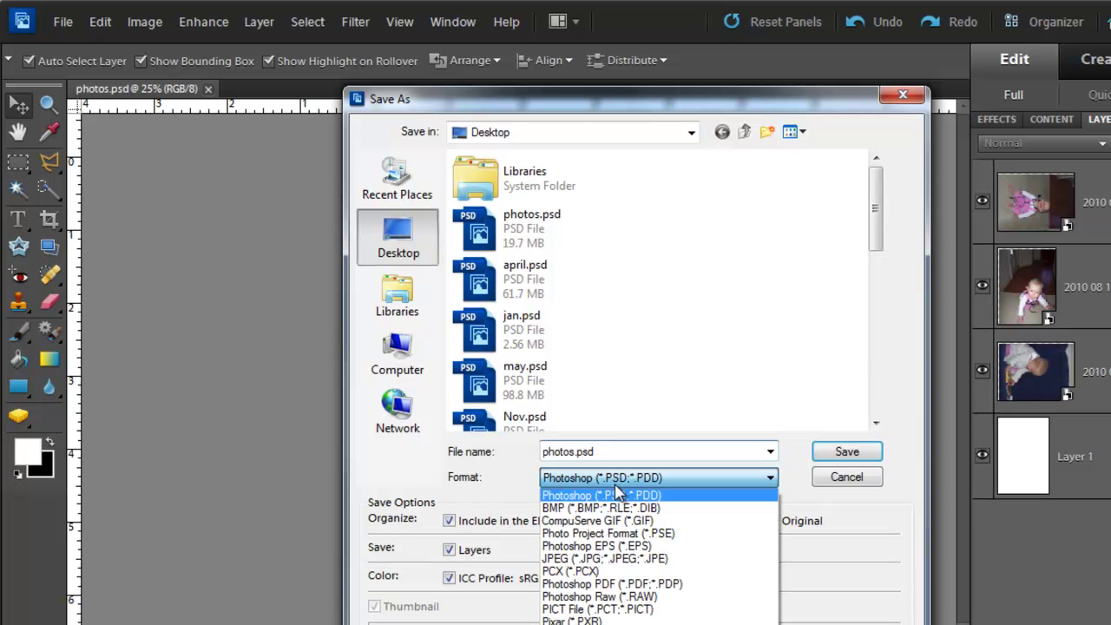
left_click(608, 558)
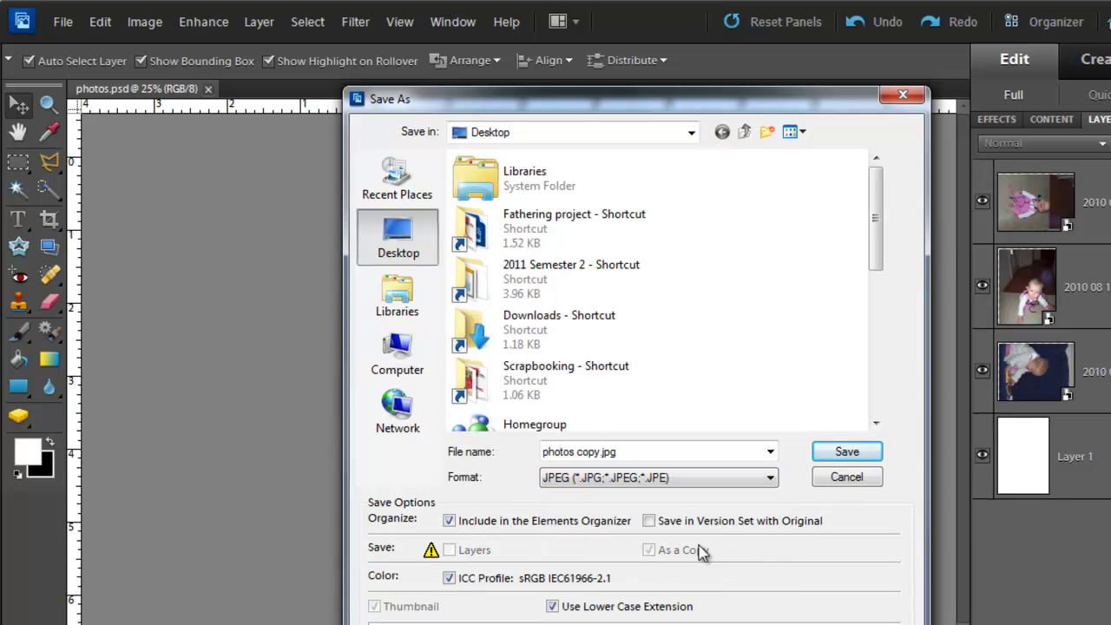
left_click(846, 452)
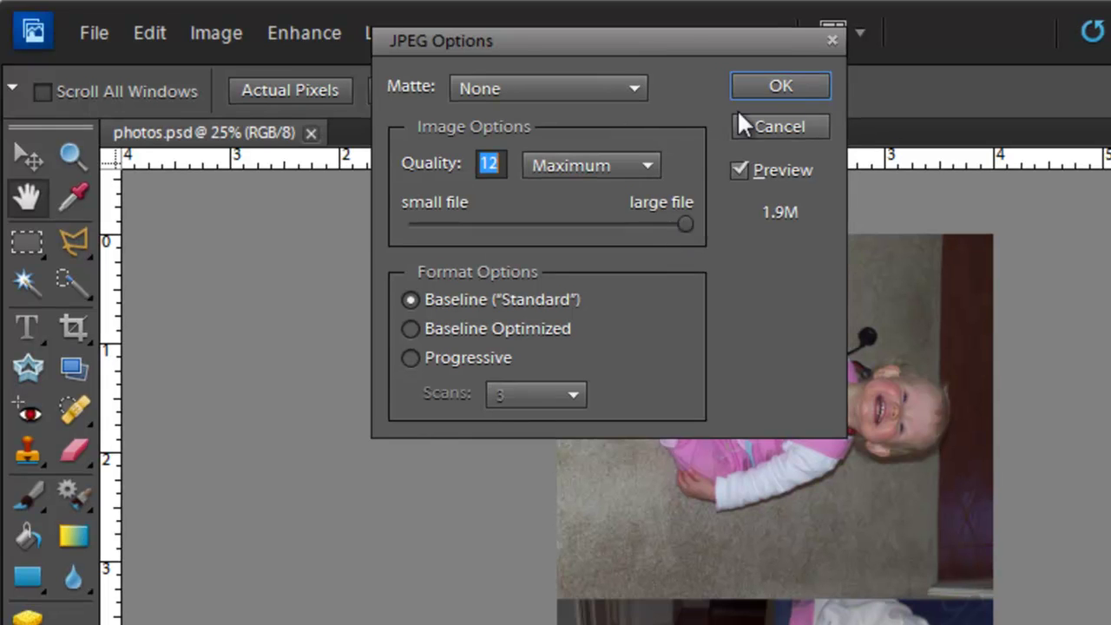
left_click(533, 61)
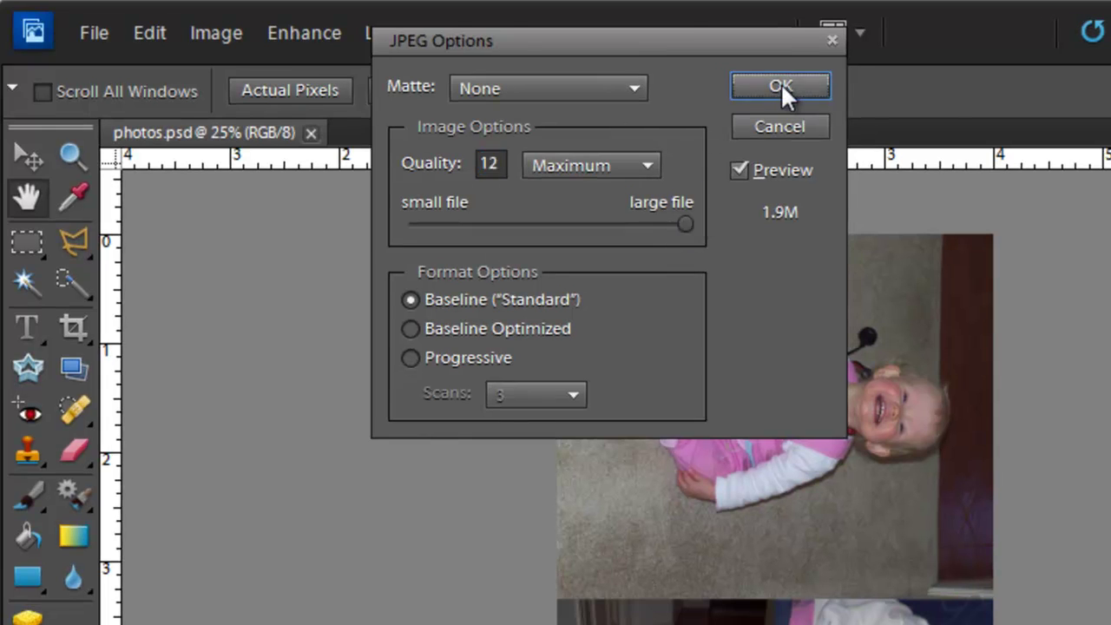
left_click(780, 86)
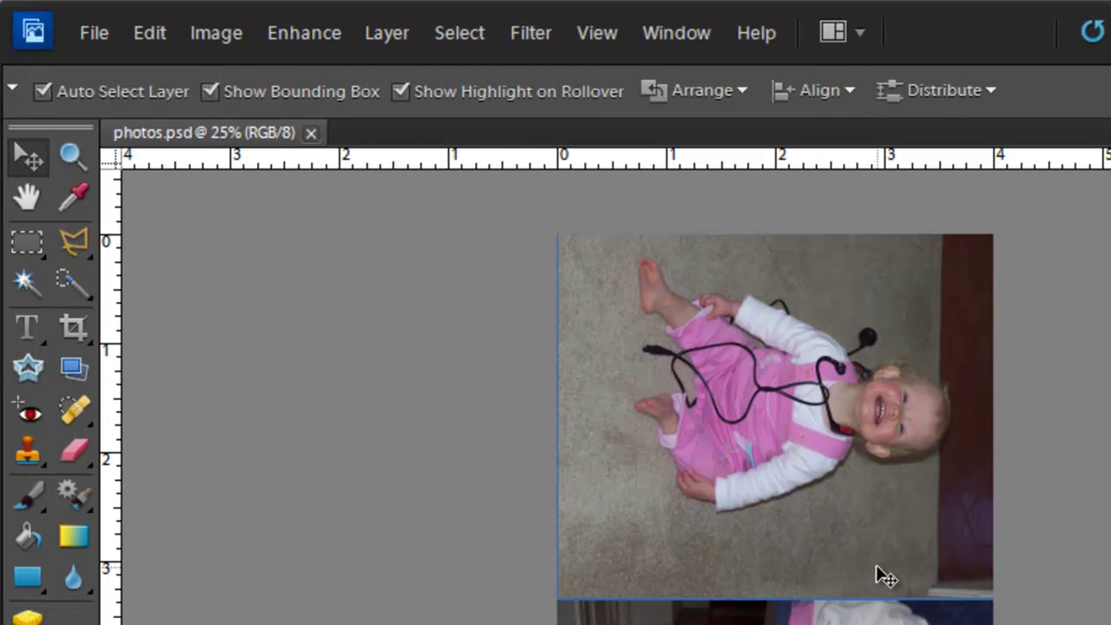